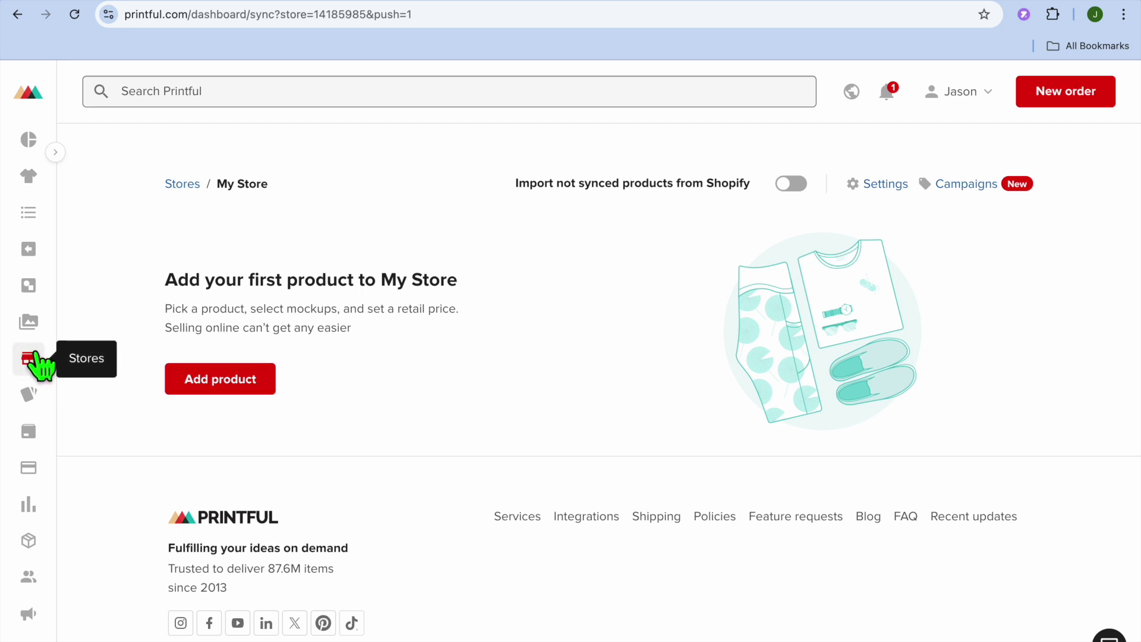
# Open the Stores page listing the connected Etsy, Shopify and online stores
pyautogui.click(36, 360)
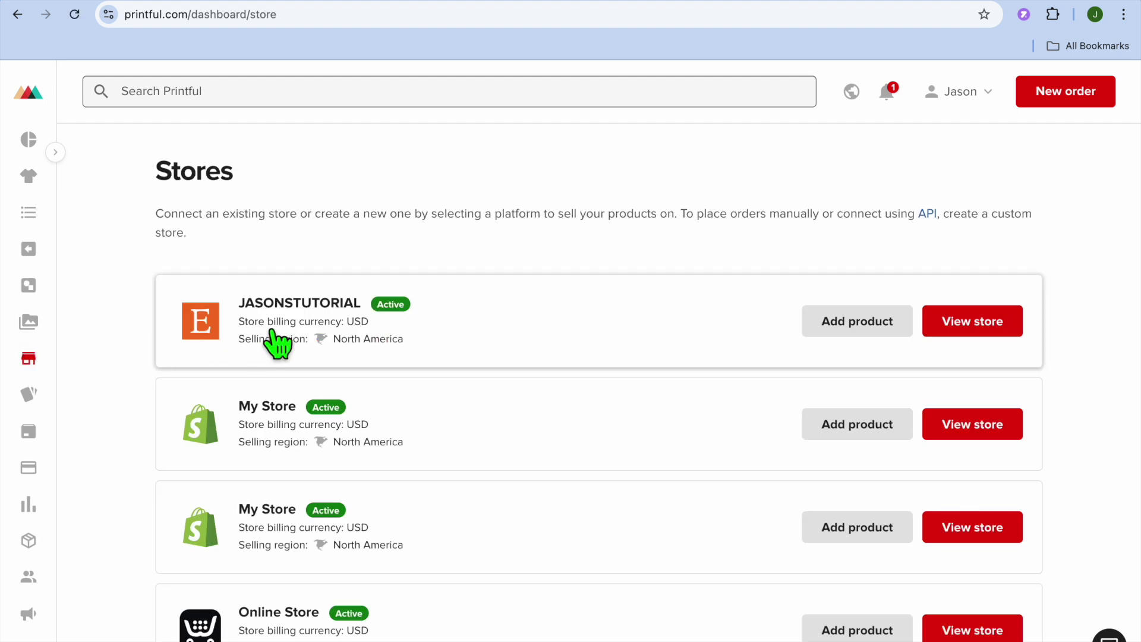
# Look through the connected stores list, then return to the My Store page
pyautogui.scroll(-2, 277, 344)
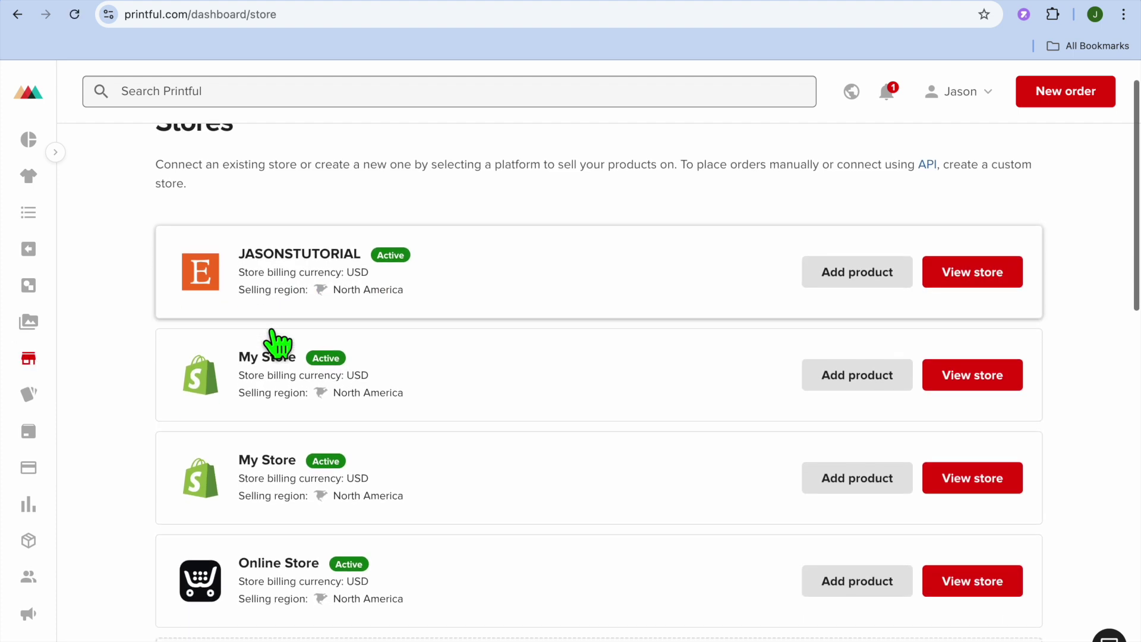
pyautogui.scroll(-3, 272, 330)
pyautogui.scroll(-8, 275, 343)
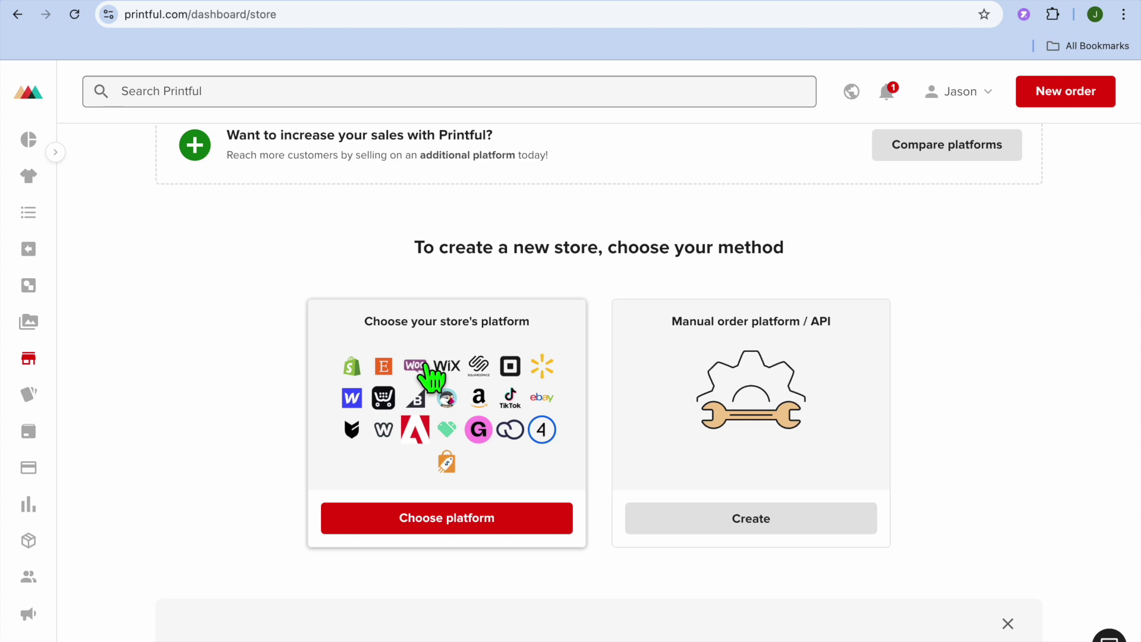
pyautogui.scroll(12, 427, 365)
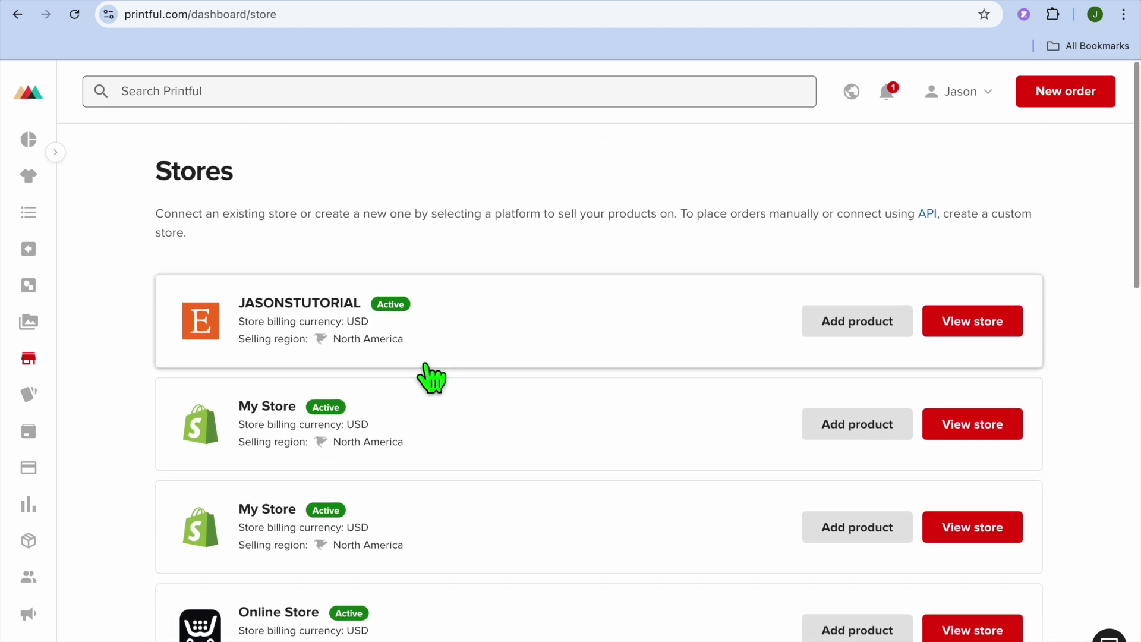
pyautogui.click(18, 14)
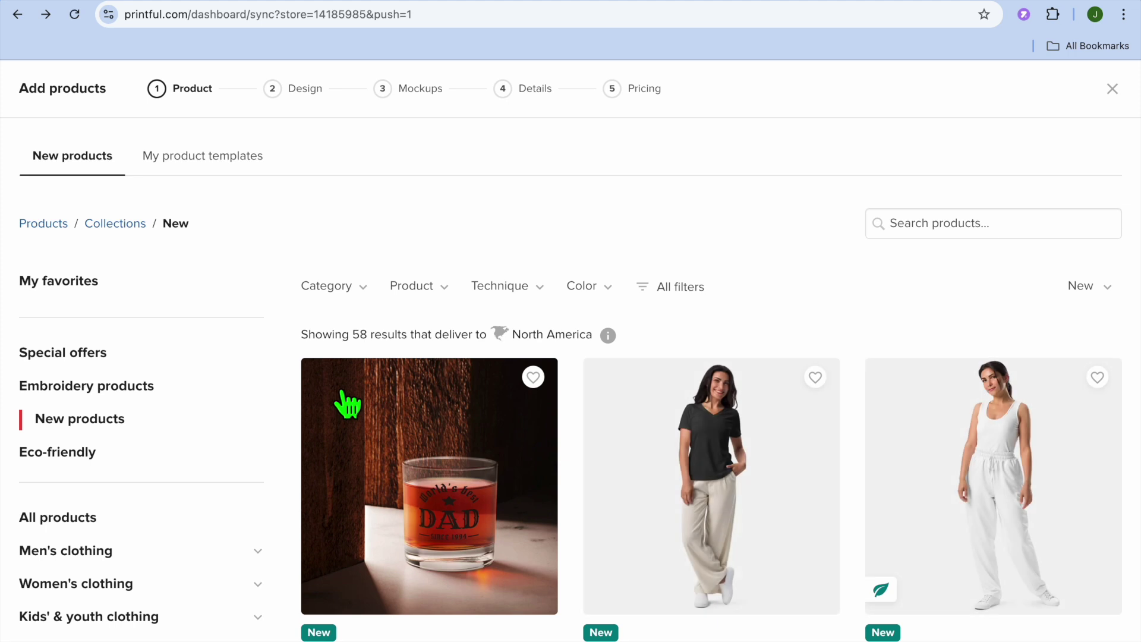
# Expand Men's clothing and filter the catalog to All-over shirts
pyautogui.scroll(-3, 348, 404)
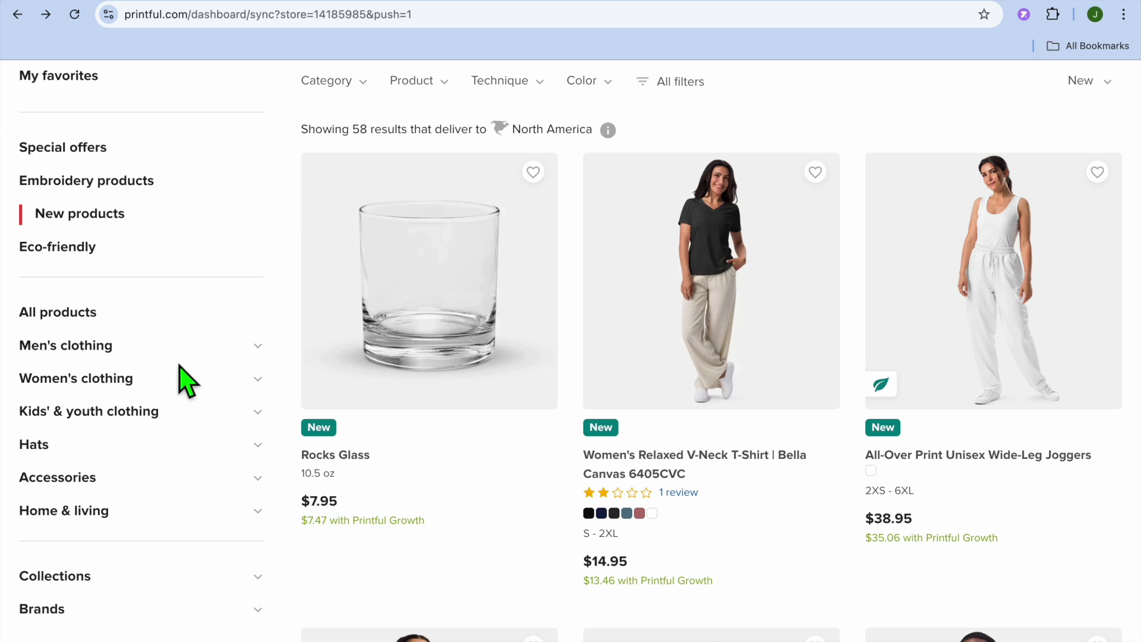
pyautogui.click(136, 357)
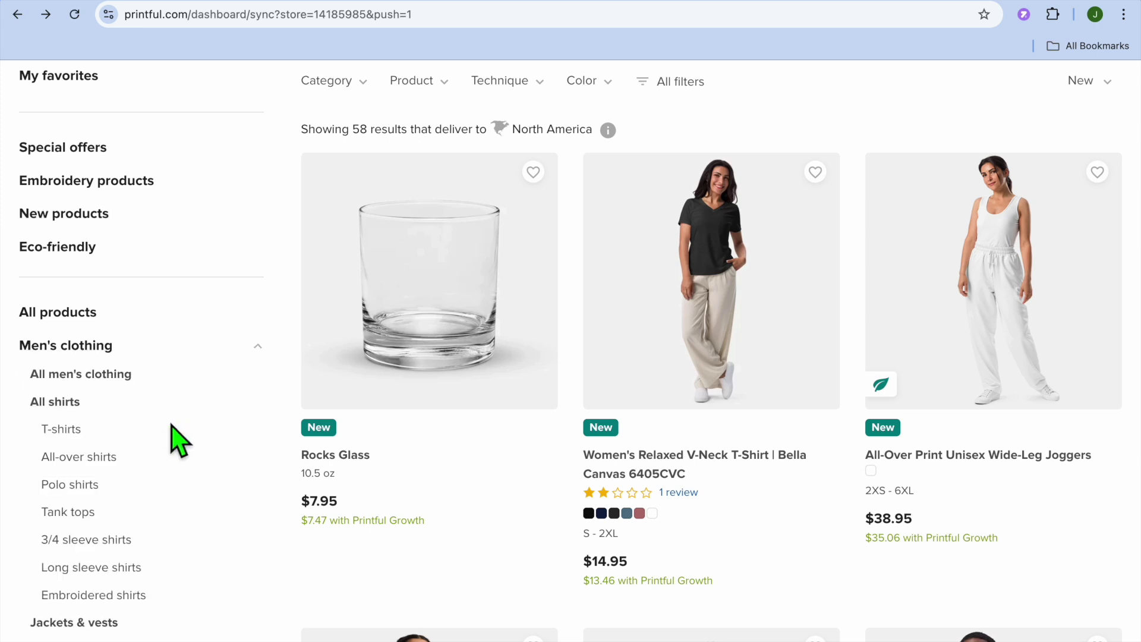
pyautogui.click(98, 458)
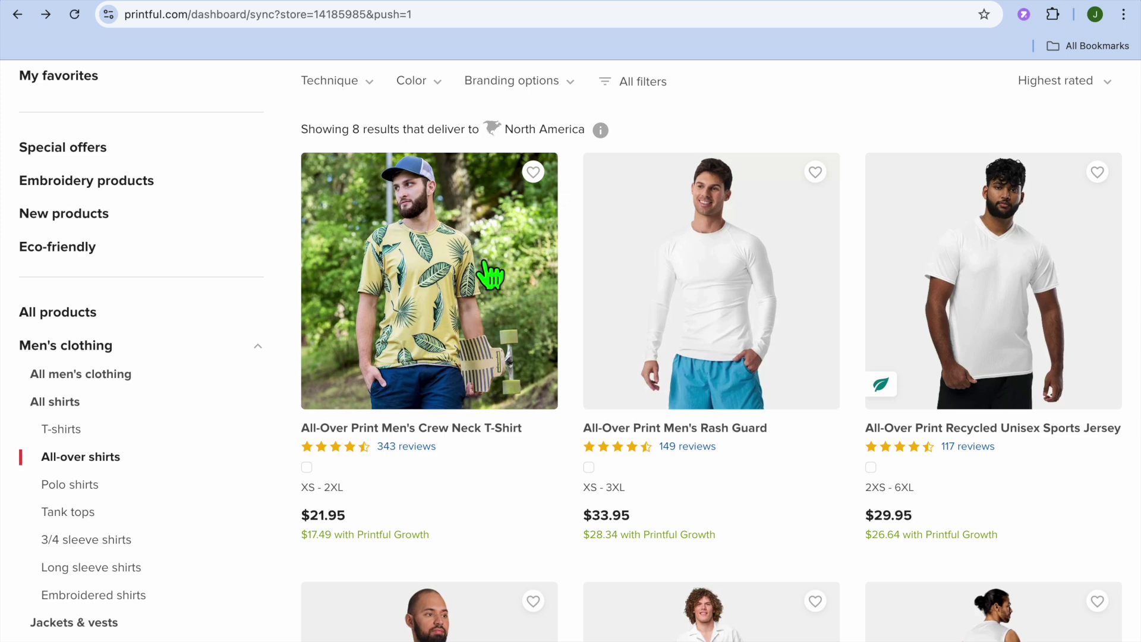
# Open the All-Over Print Men's Crew Neck T-Shirt design editor, then view Canva's T-shirt templates
pyautogui.scroll(-2, 663, 277)
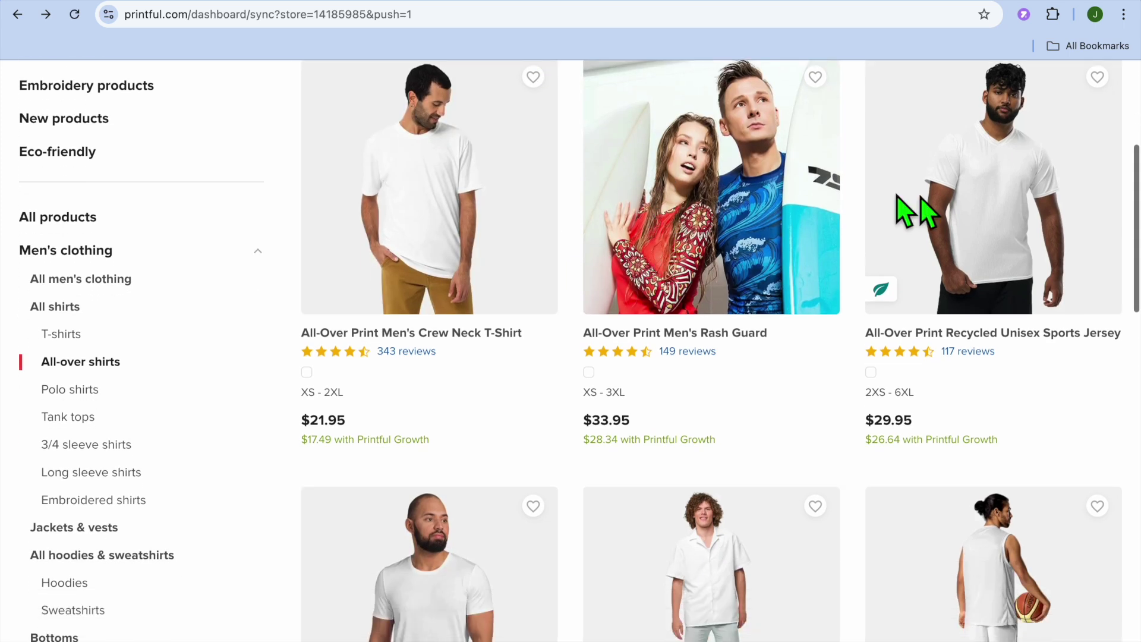
pyautogui.scroll(-2, 1029, 208)
pyautogui.scroll(-1, 1028, 208)
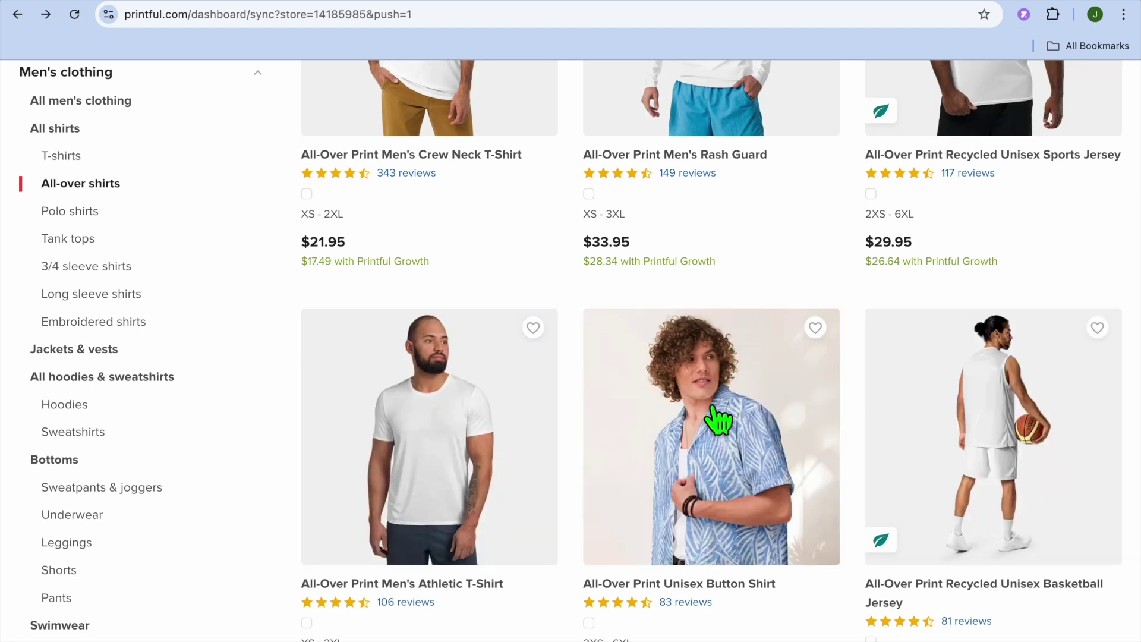
pyautogui.scroll(4, 720, 419)
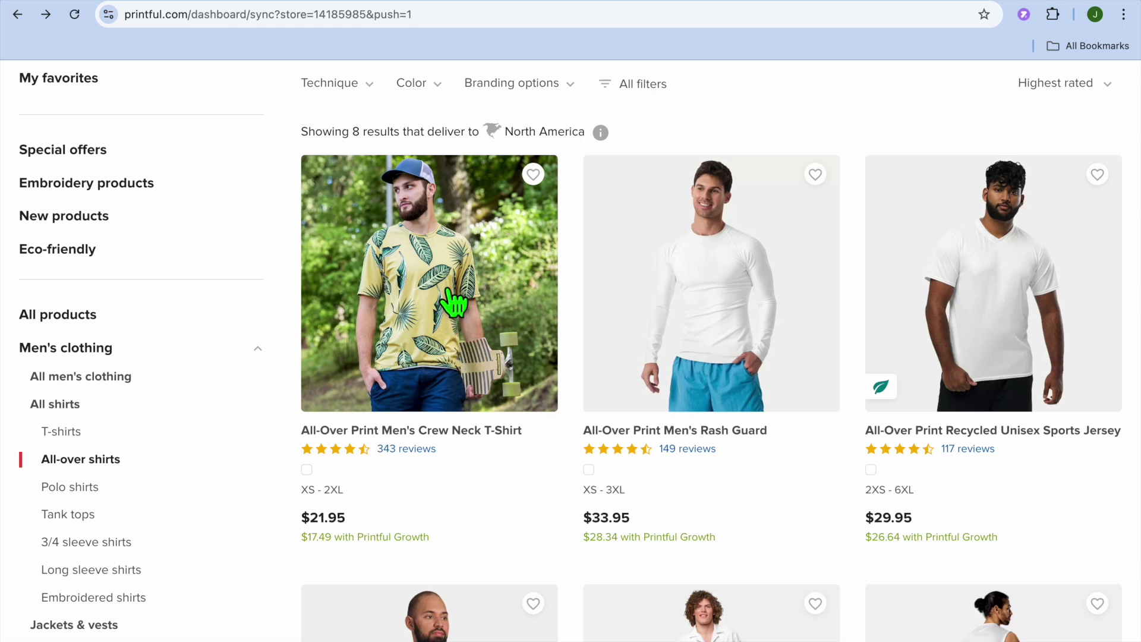
pyautogui.click(454, 303)
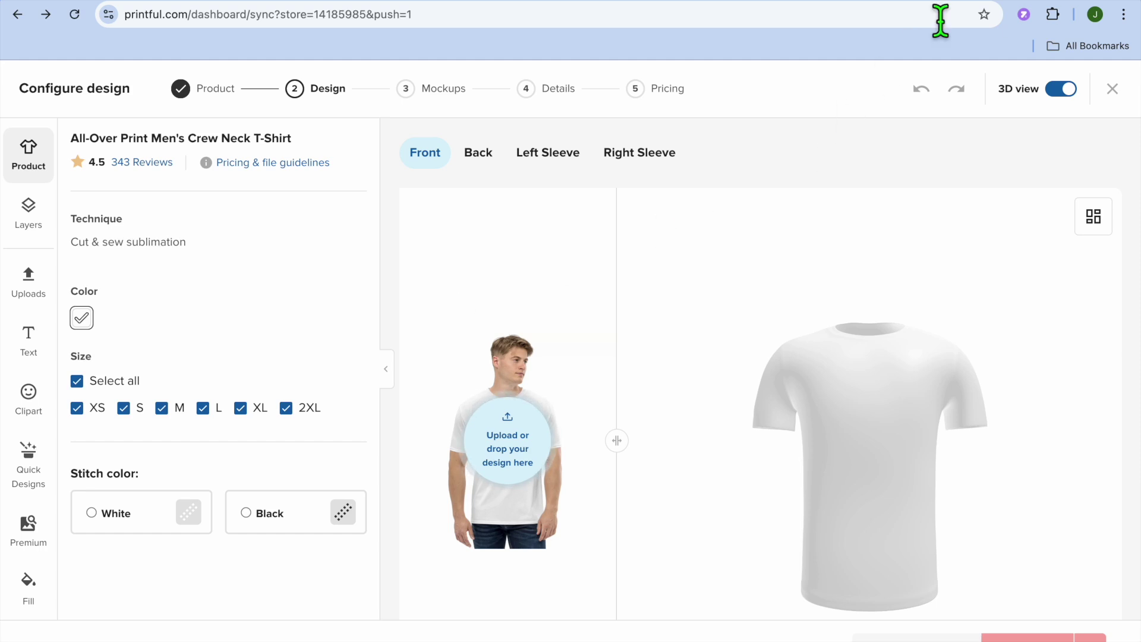
pyautogui.click(978, 7)
pyautogui.moveTo(656, 287)
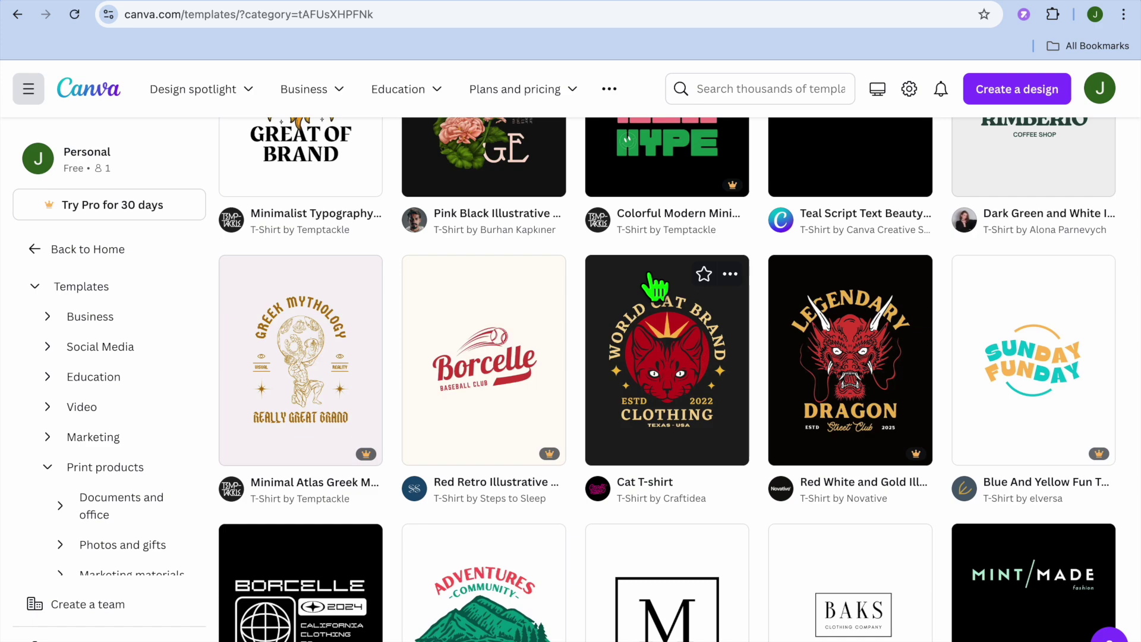
pyautogui.scroll(20, 656, 287)
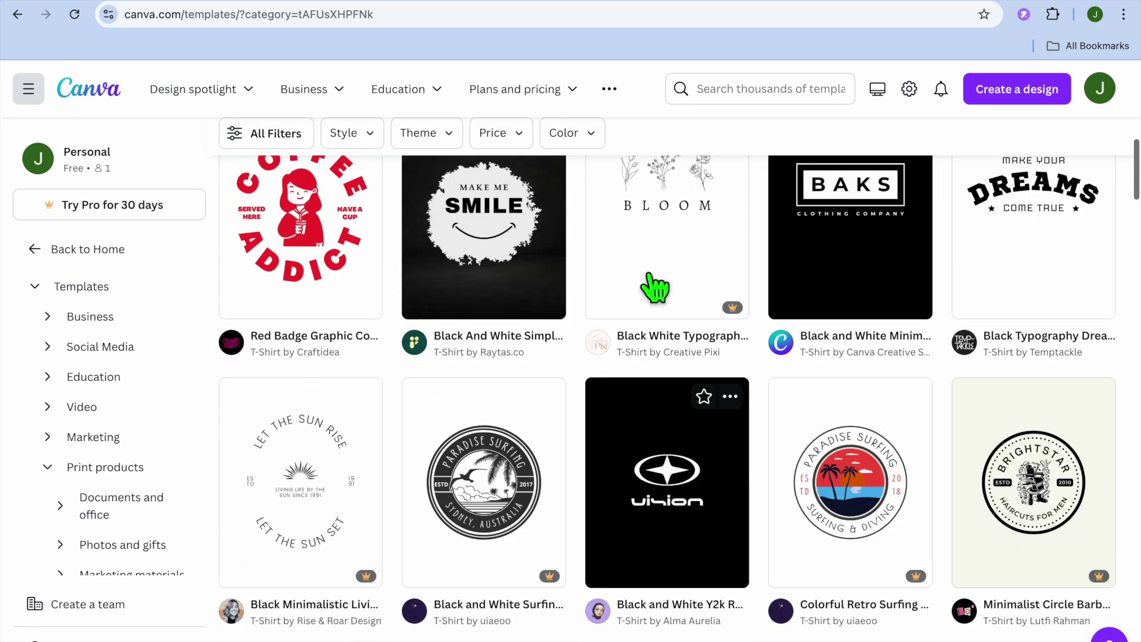
pyautogui.scroll(5, 655, 287)
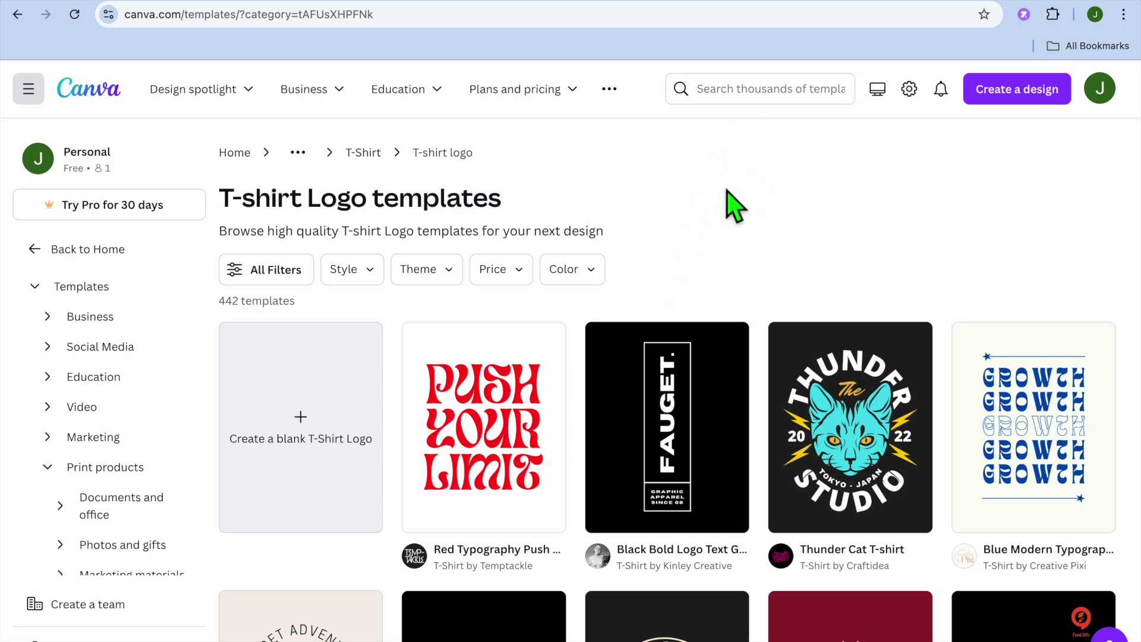
pyautogui.scroll(-9, 733, 205)
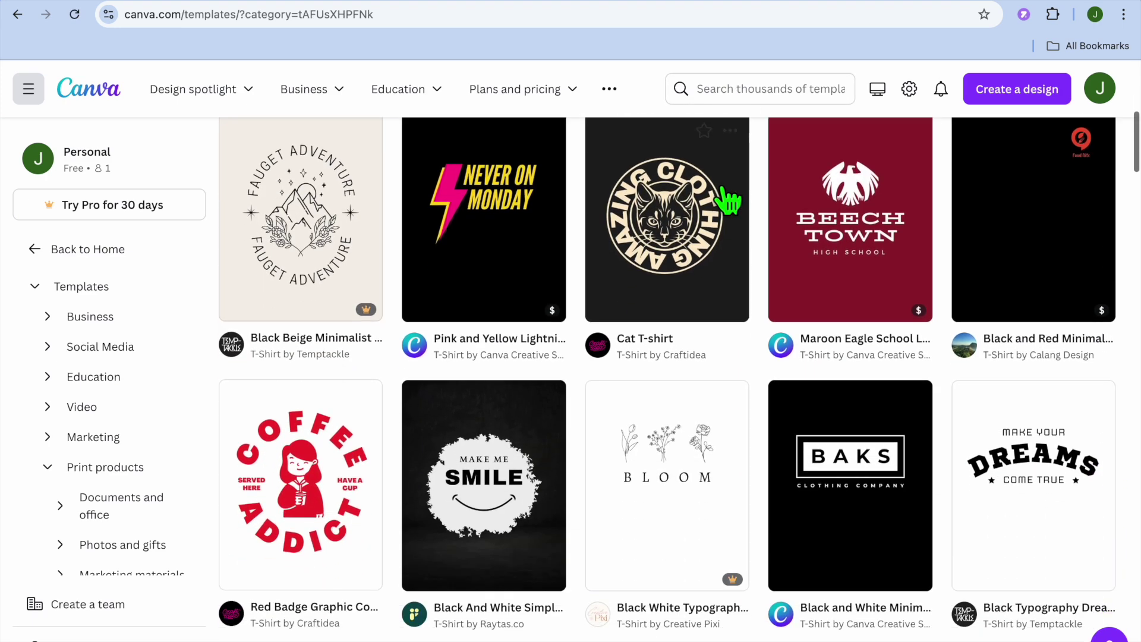
pyautogui.scroll(-7, 728, 201)
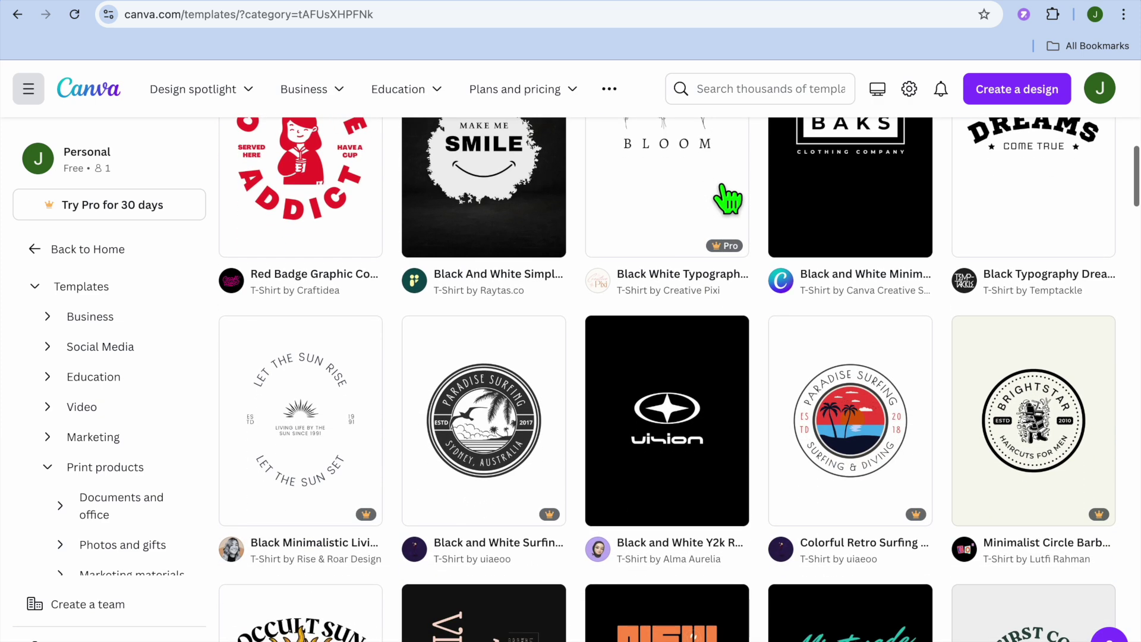
pyautogui.scroll(-4, 728, 199)
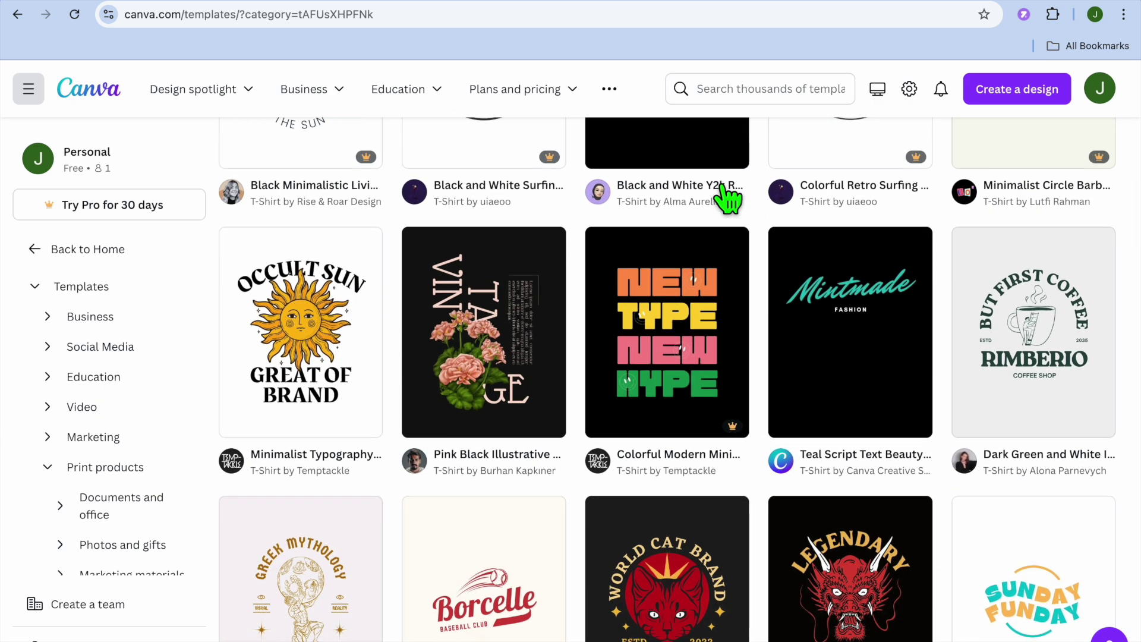
pyautogui.click(832, 4)
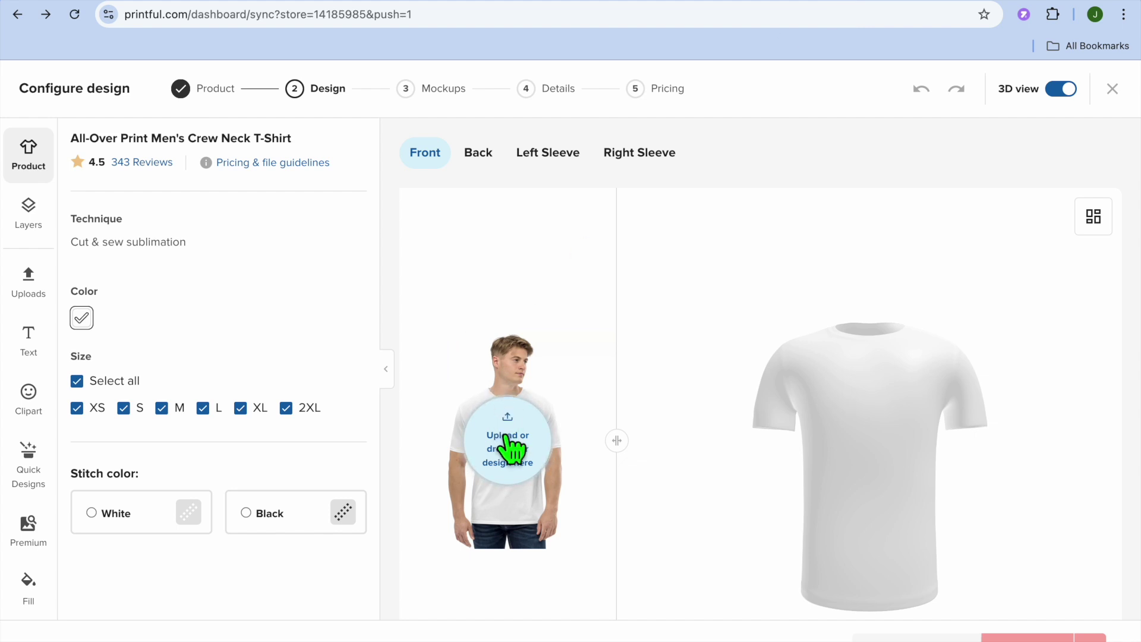
# Apply Black-Illustration-Space--Alien-T-Shirt.png from the file library to the shirt front
pyautogui.click(521, 469)
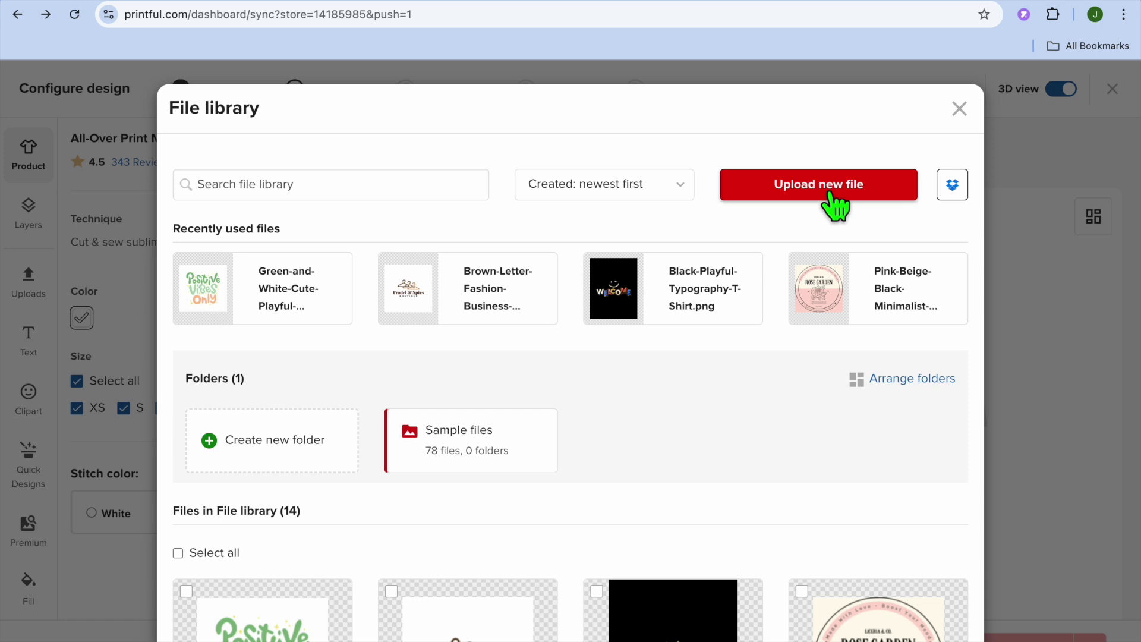
pyautogui.scroll(-5, 604, 470)
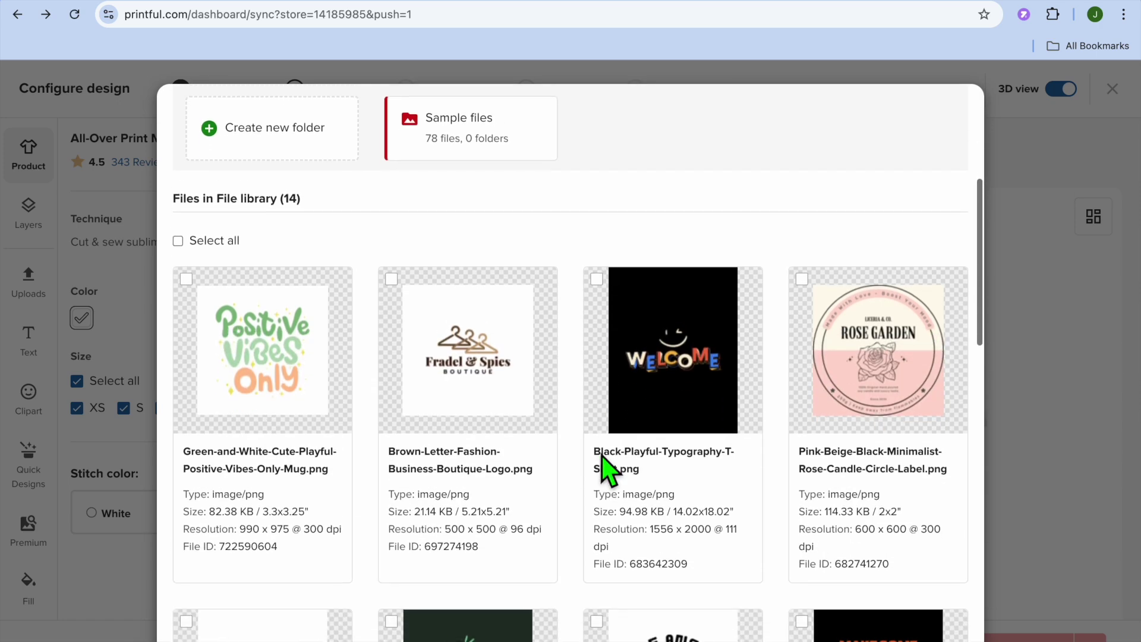
pyautogui.scroll(-1, 603, 470)
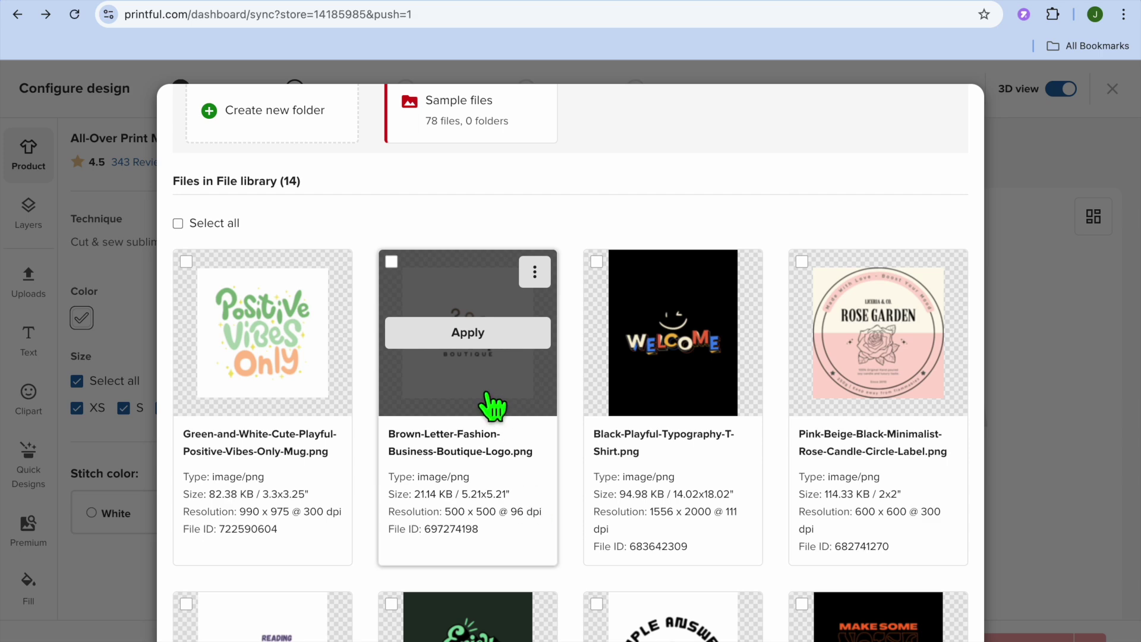
pyautogui.scroll(-2, 270, 348)
pyautogui.scroll(-2, 270, 348)
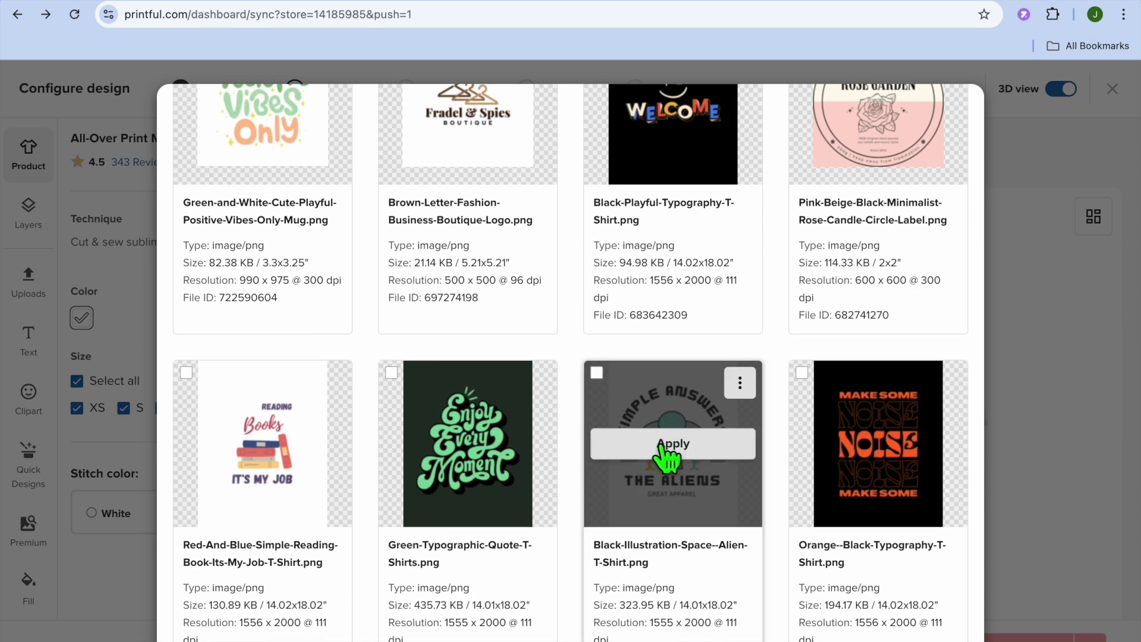
pyautogui.click(684, 458)
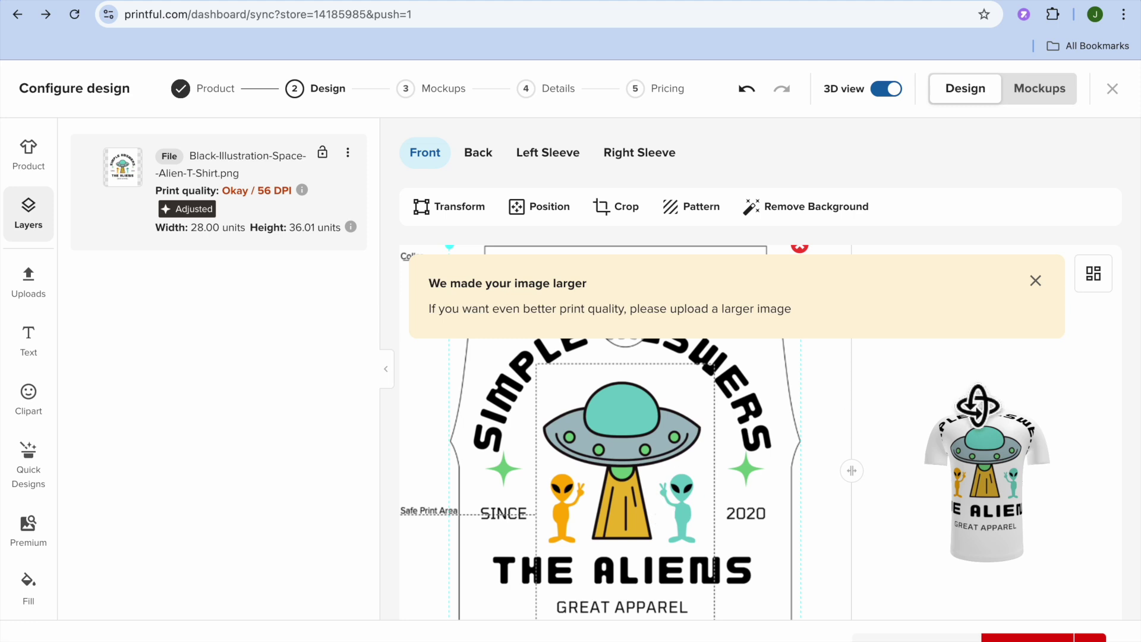
# Dismiss the enlargement notice and open the file library for the shirt's back
pyautogui.click(1035, 283)
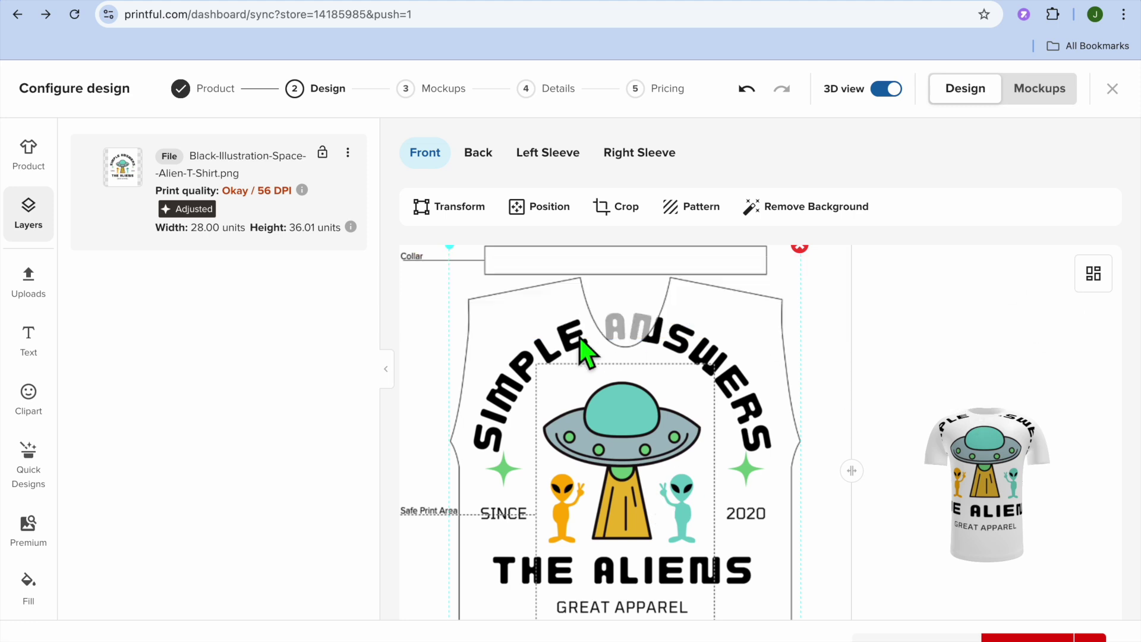
pyautogui.click(479, 159)
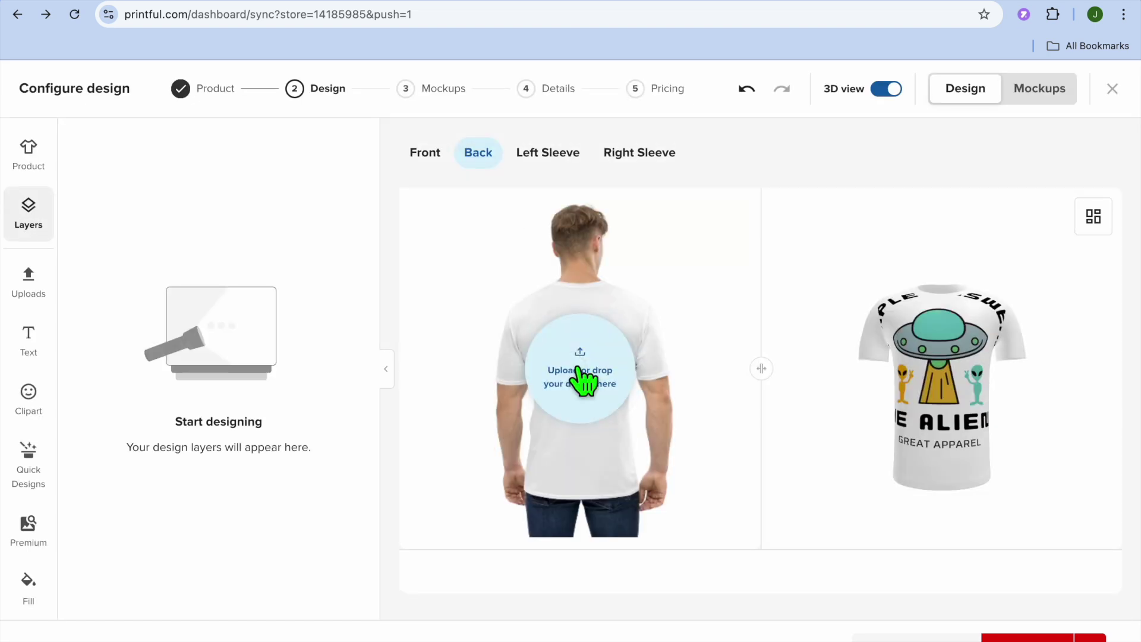
pyautogui.click(580, 371)
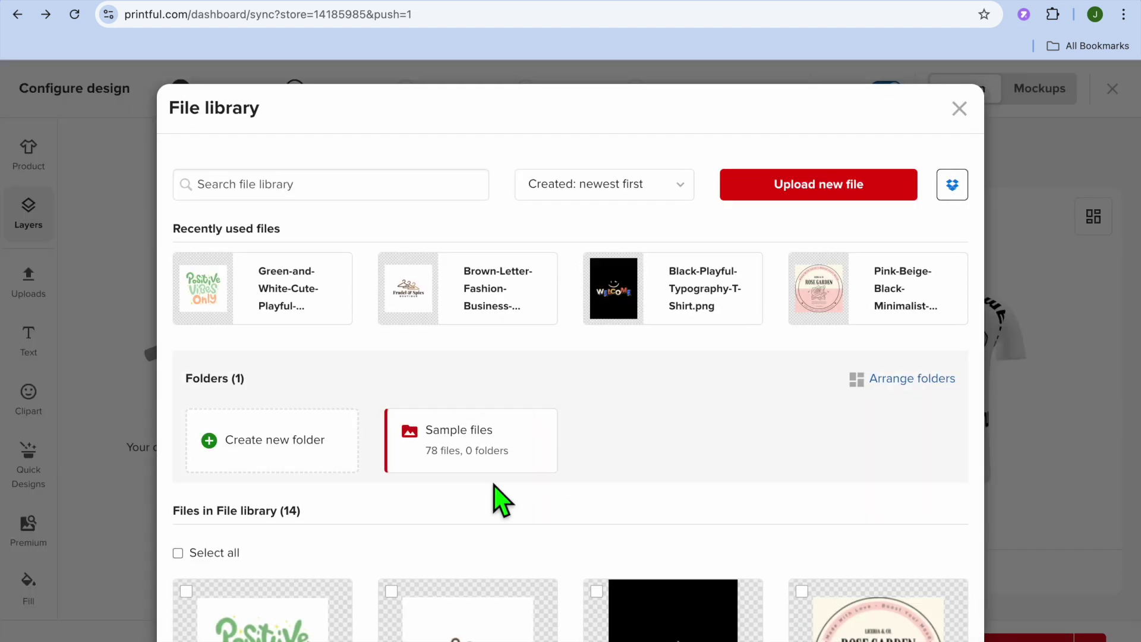
# Apply the alien design to the shirt back and dismiss the enlargement notice
pyautogui.scroll(-2, 496, 498)
pyautogui.scroll(-8, 498, 496)
pyautogui.click(670, 366)
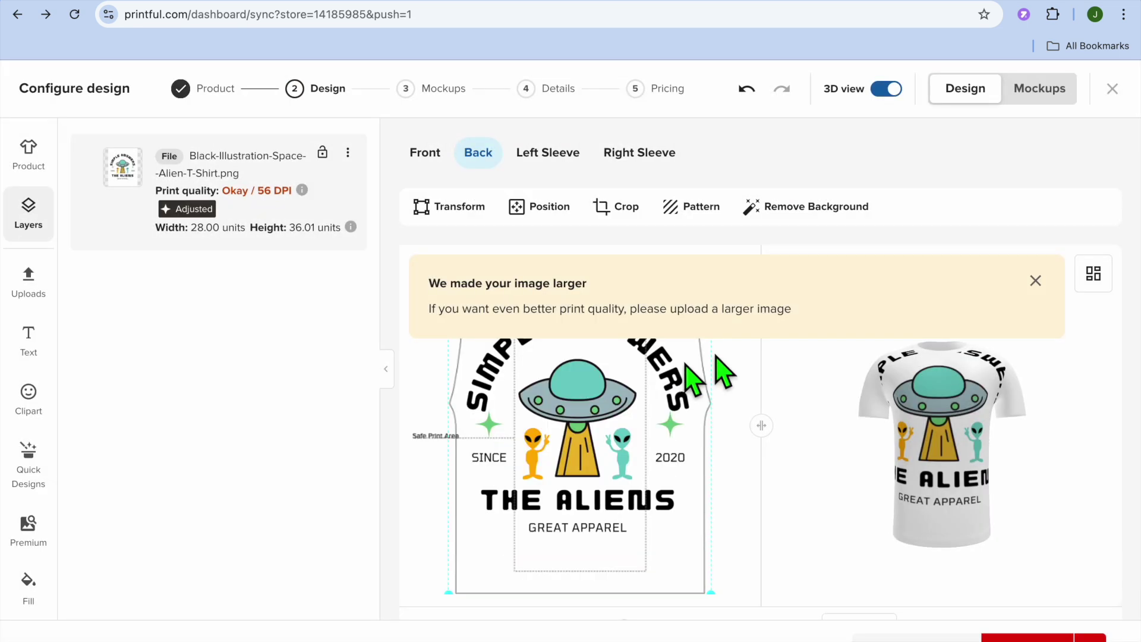
pyautogui.click(1036, 281)
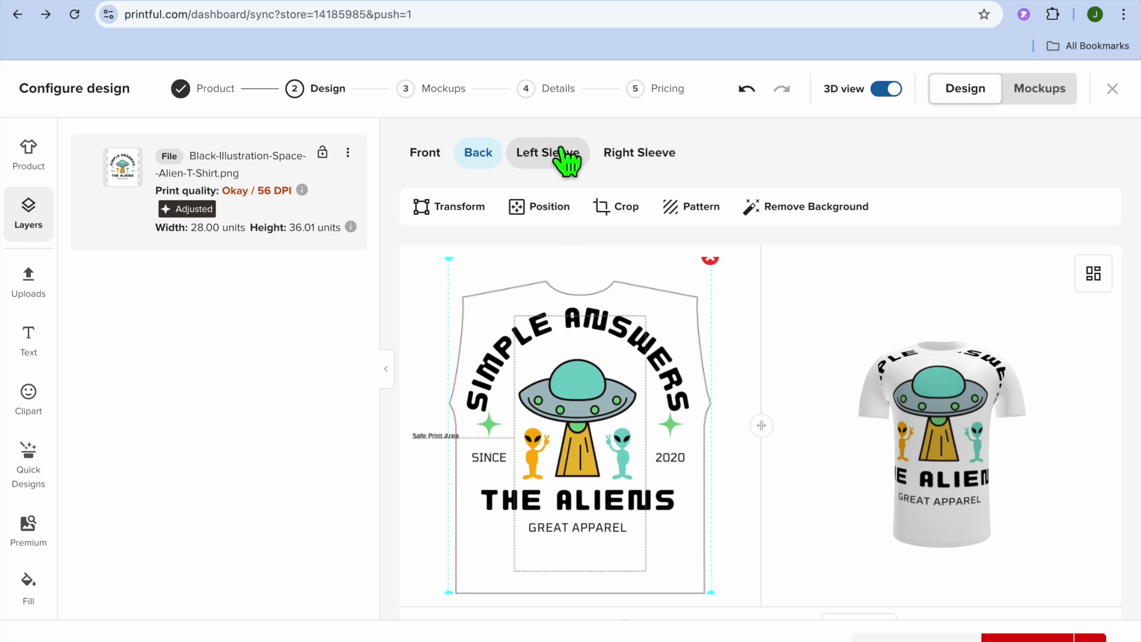
# Put the alien design on the left sleeve and dismiss the low-resolution warning
pyautogui.click(561, 154)
pyautogui.click(602, 374)
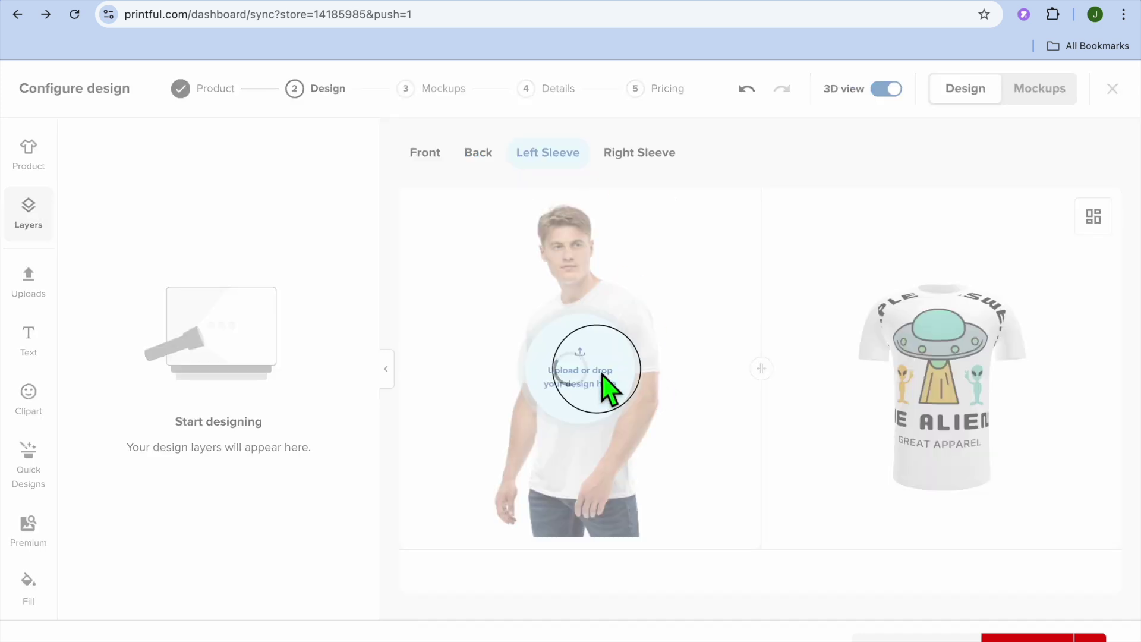
pyautogui.click(587, 372)
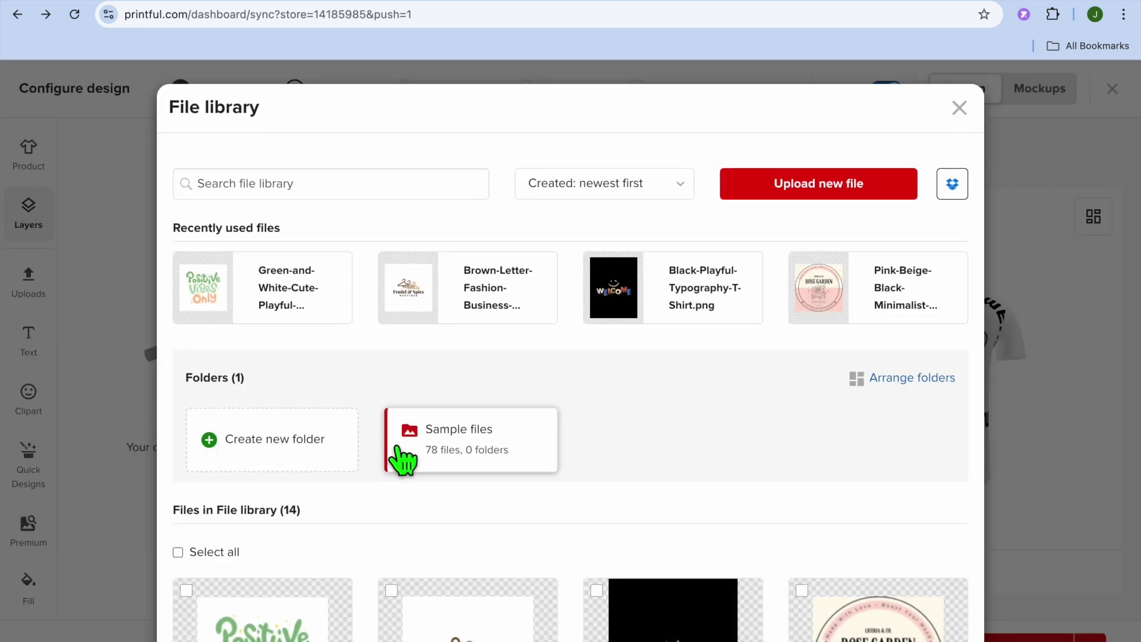
pyautogui.scroll(-6, 402, 458)
pyautogui.scroll(-2, 416, 452)
pyautogui.click(663, 424)
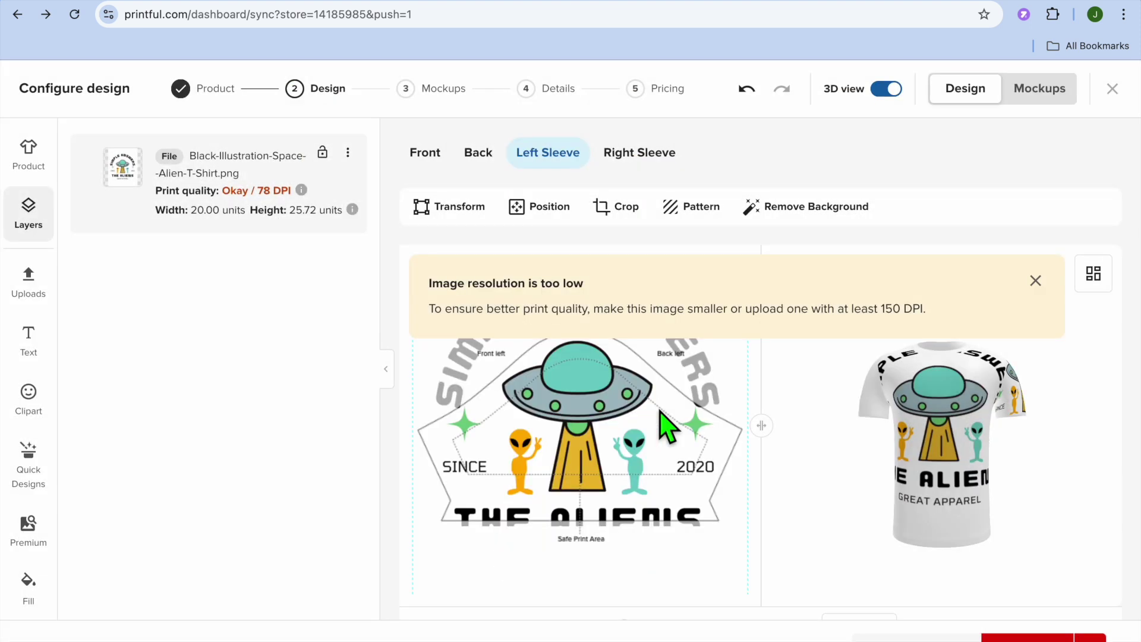
pyautogui.click(1036, 280)
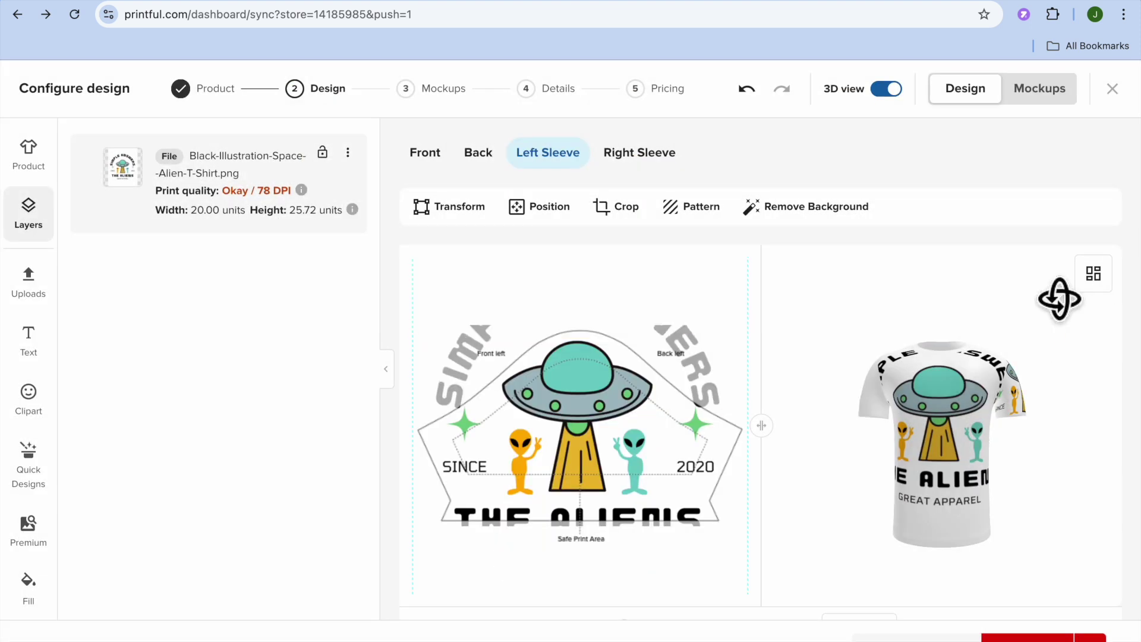
pyautogui.click(640, 155)
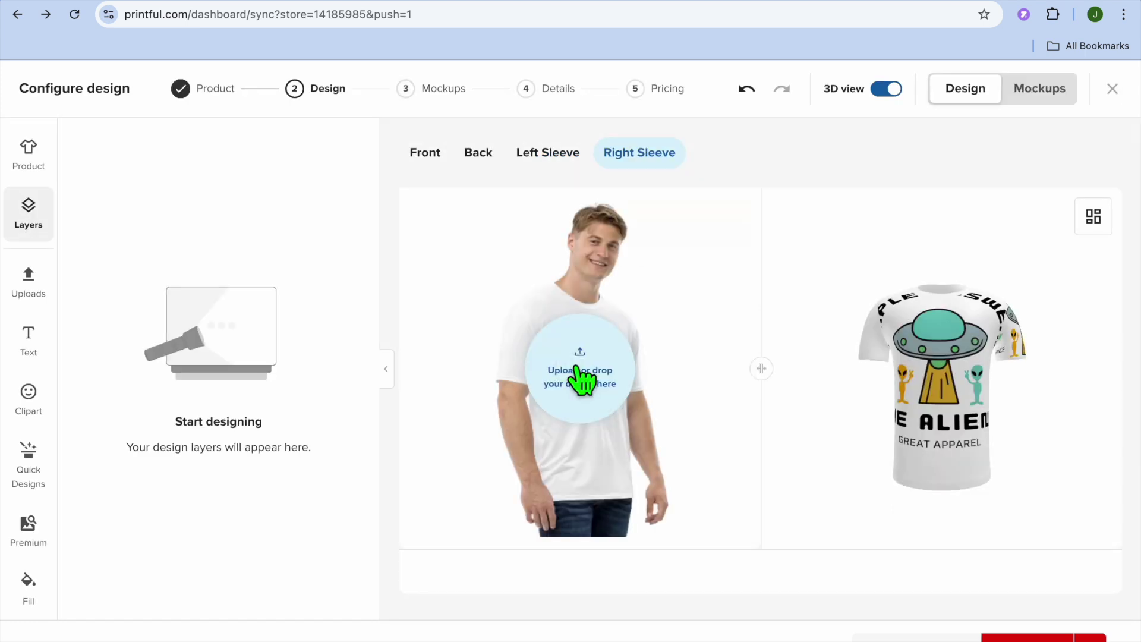
# Apply the alien design to the right sleeve, dismiss the resolution warning, and continue
pyautogui.click(581, 377)
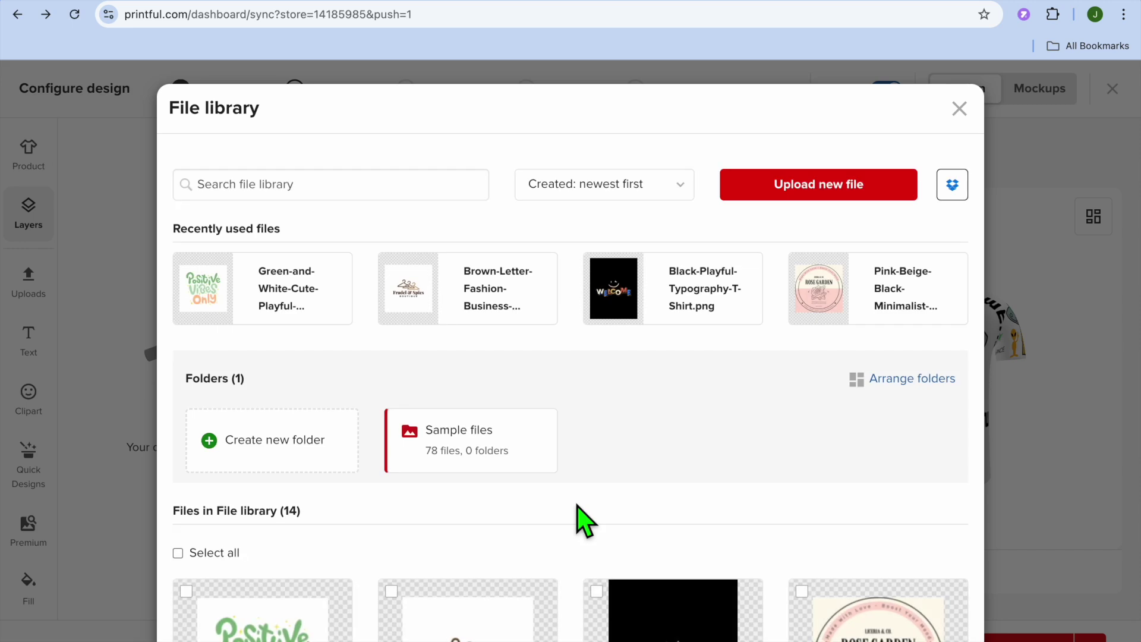
pyautogui.scroll(-5, 581, 522)
pyautogui.scroll(-3, 579, 521)
pyautogui.click(654, 463)
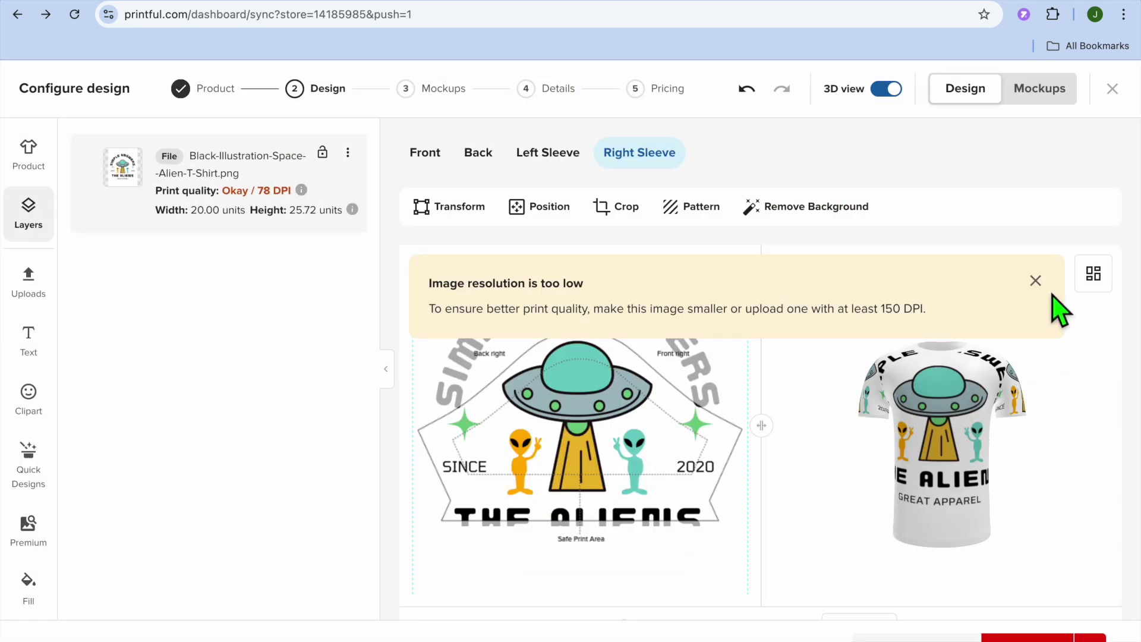
pyautogui.click(1035, 279)
pyautogui.scroll(-3, 833, 380)
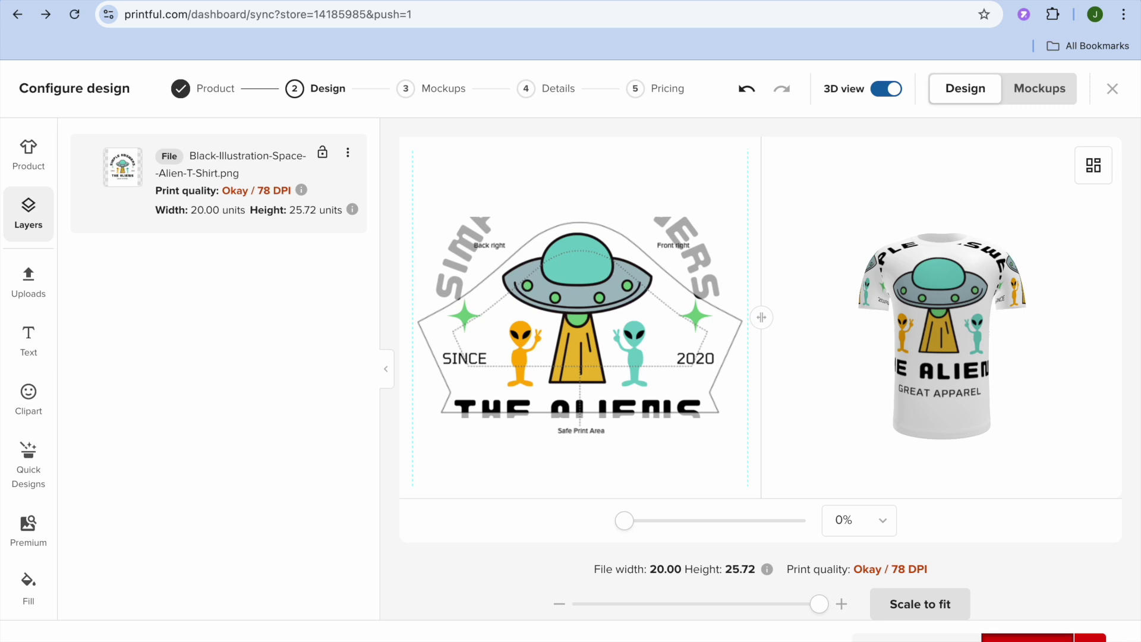
pyautogui.click(1029, 639)
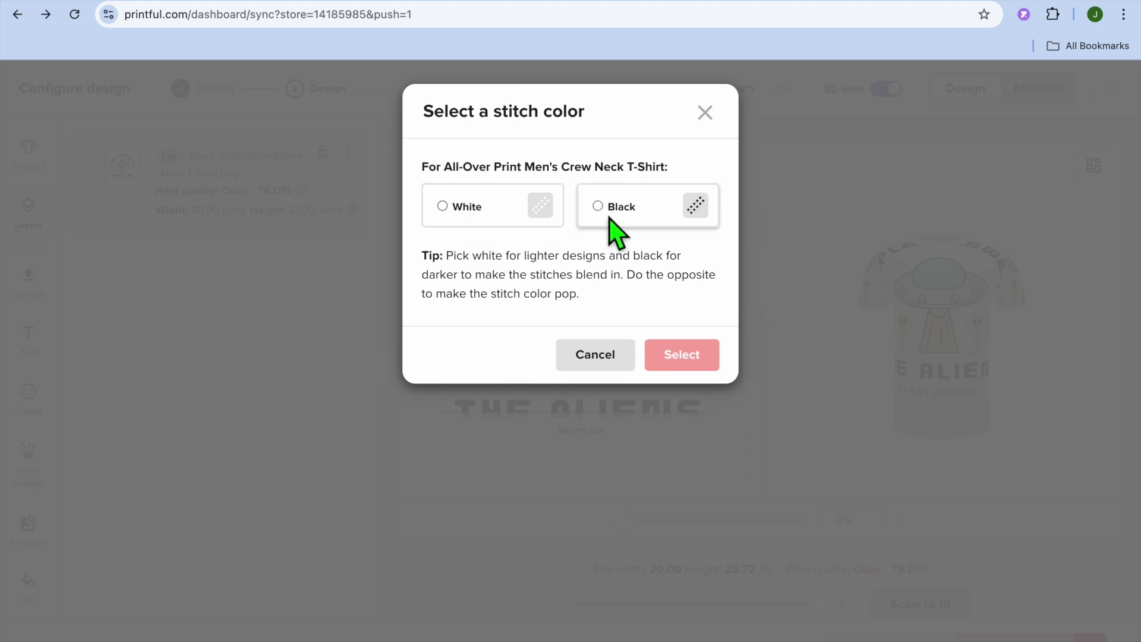
# Choose White as the shirt's stitch colour and confirm it
pyautogui.click(445, 214)
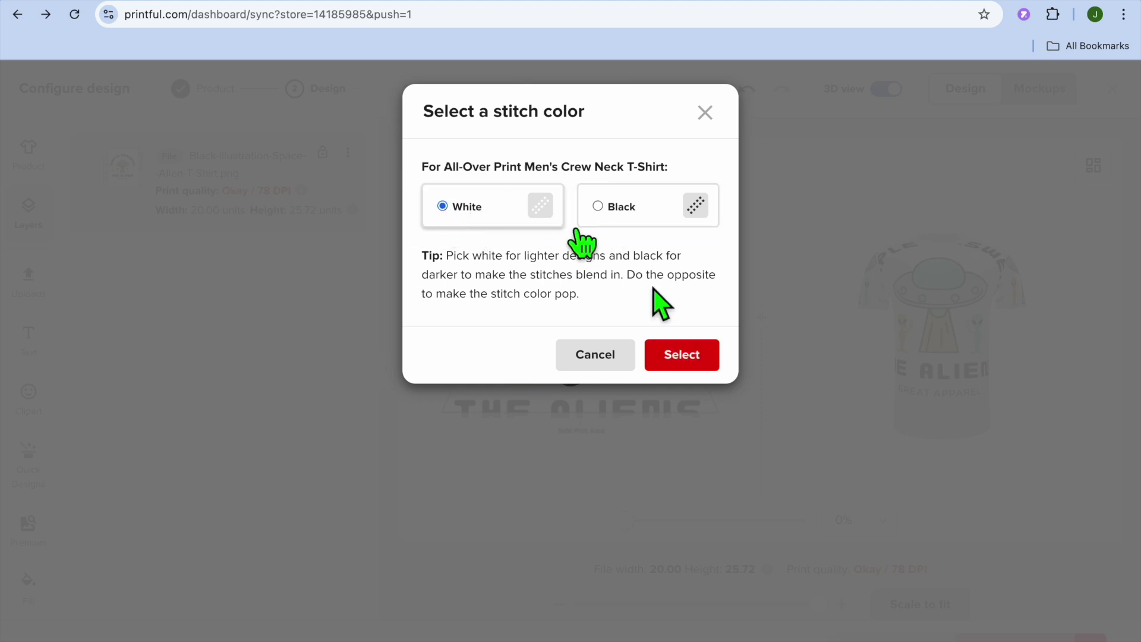
pyautogui.click(682, 359)
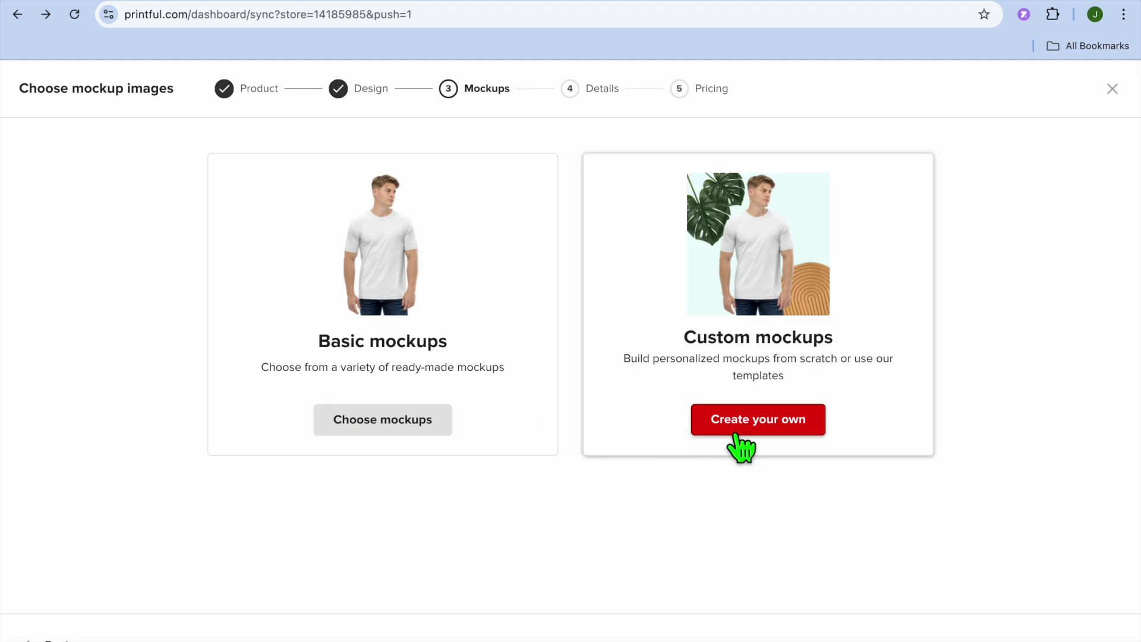
# Compare the basic mockups, then make the smiling blond model shot the main mockup, keeping JPG format
pyautogui.click(397, 429)
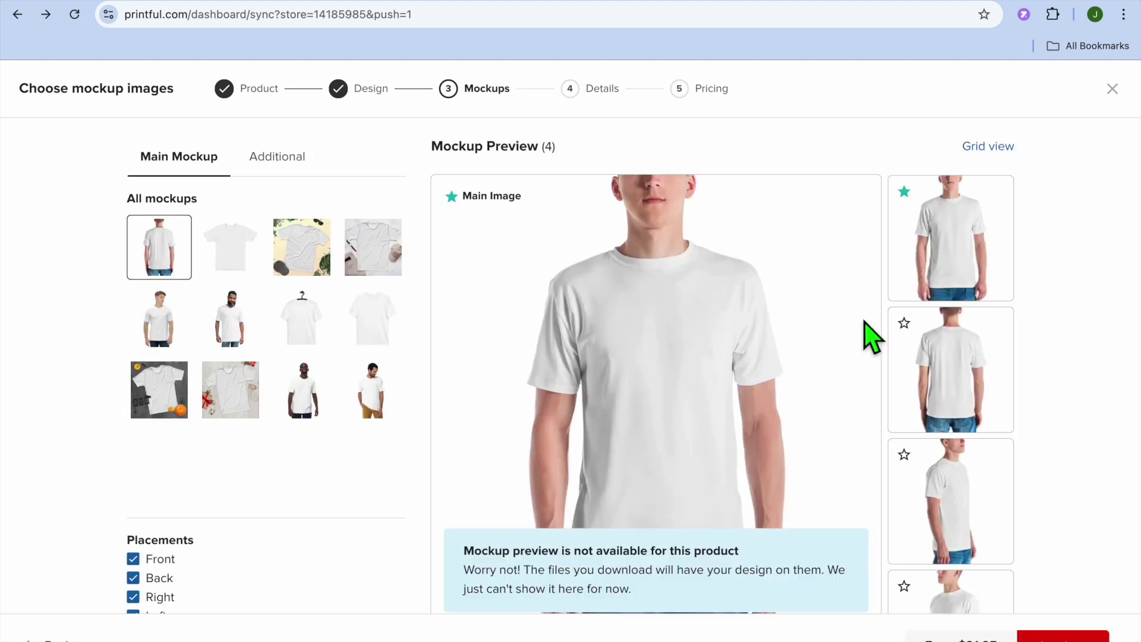
pyautogui.click(221, 253)
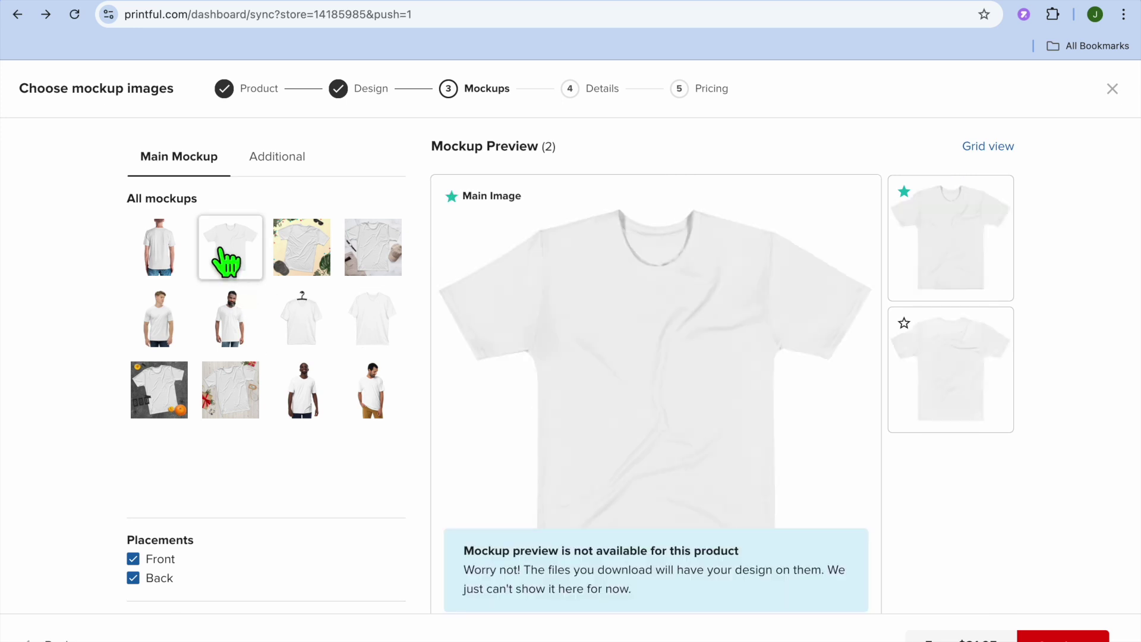
pyautogui.click(352, 262)
pyautogui.click(169, 318)
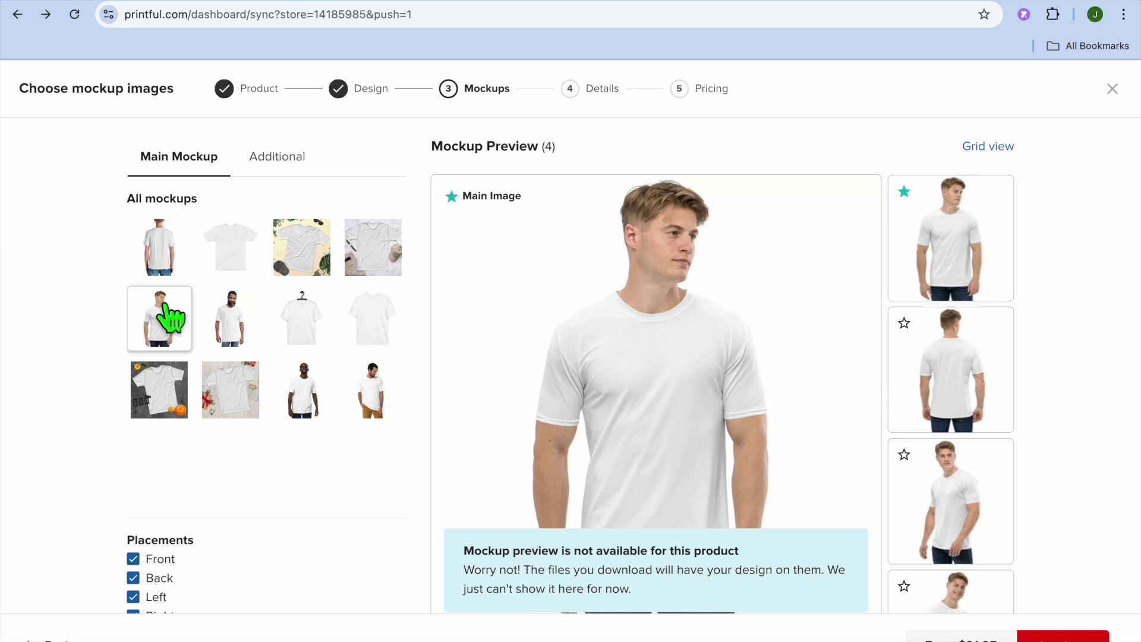
pyautogui.click(229, 333)
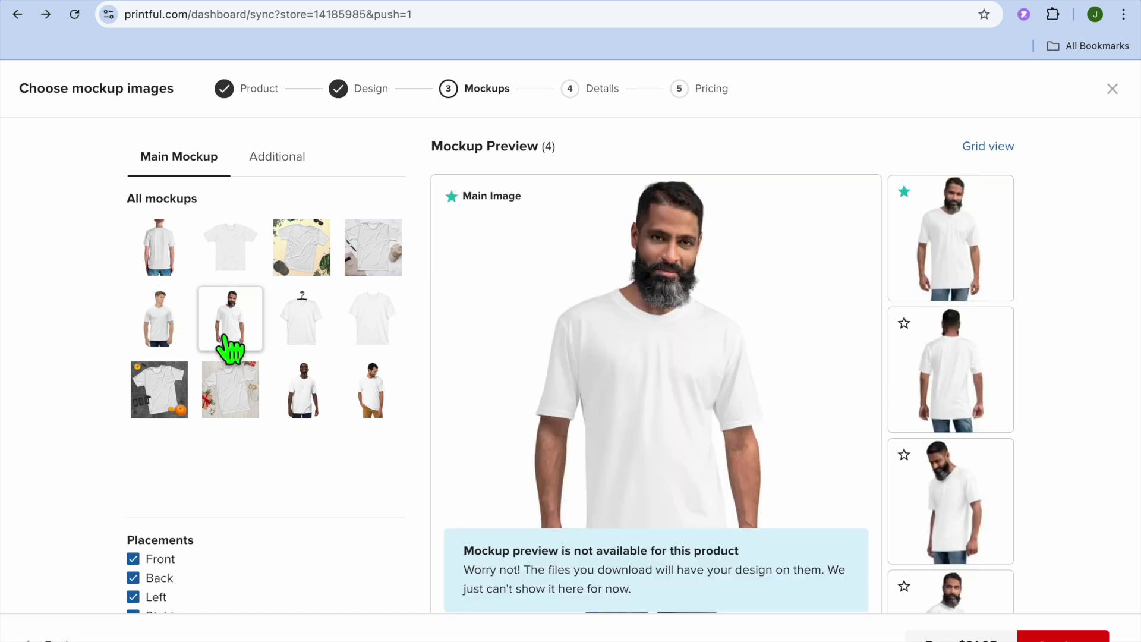
pyautogui.click(165, 331)
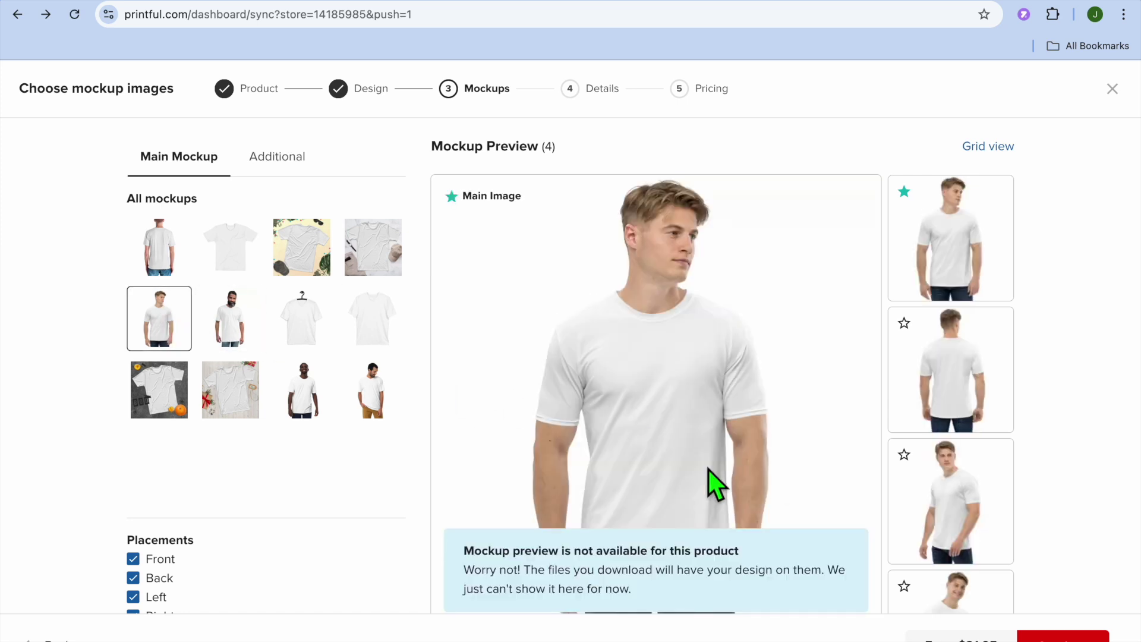
pyautogui.click(300, 400)
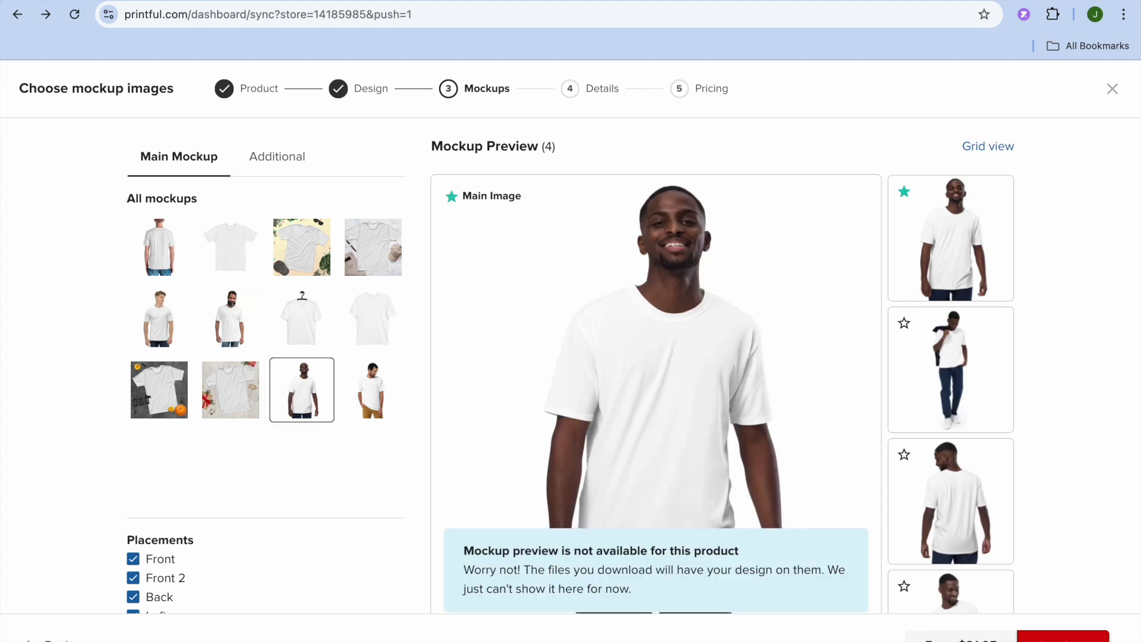
pyautogui.scroll(-4, 1070, 535)
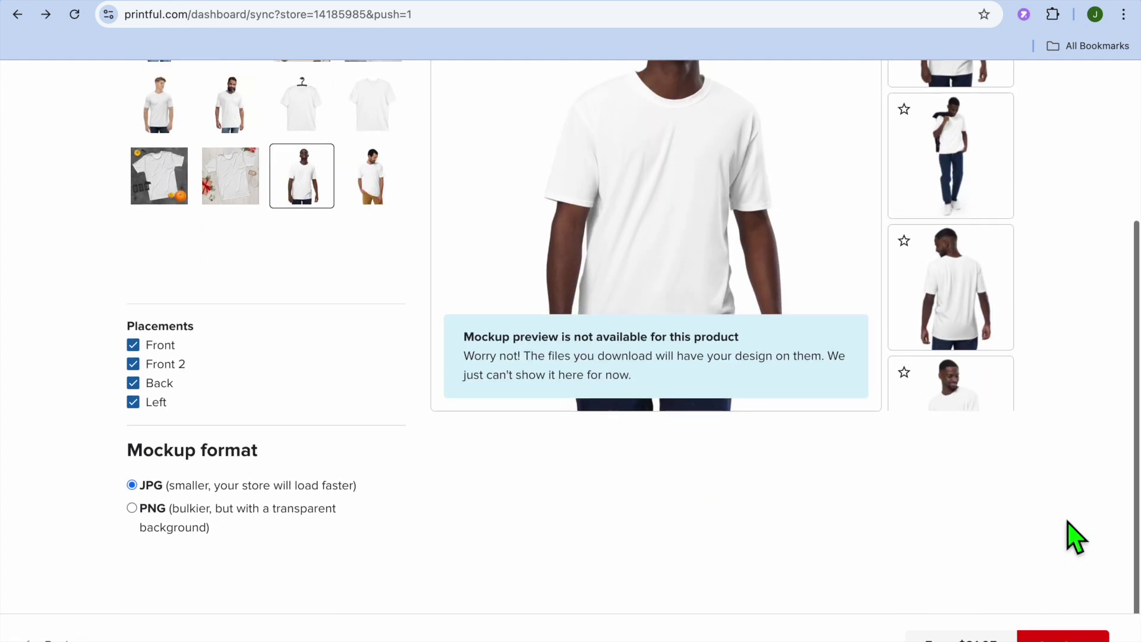
# Keep the Men's t-shirt title and standard description, then advance to per-size Pricing
pyautogui.click(1077, 640)
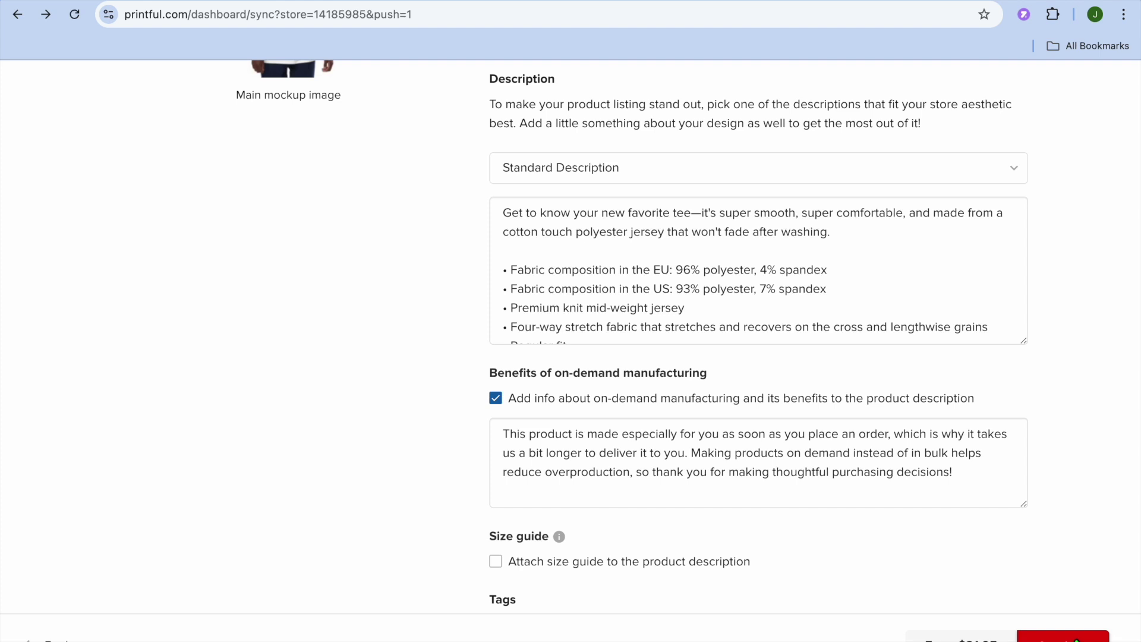
pyautogui.scroll(4, 1064, 475)
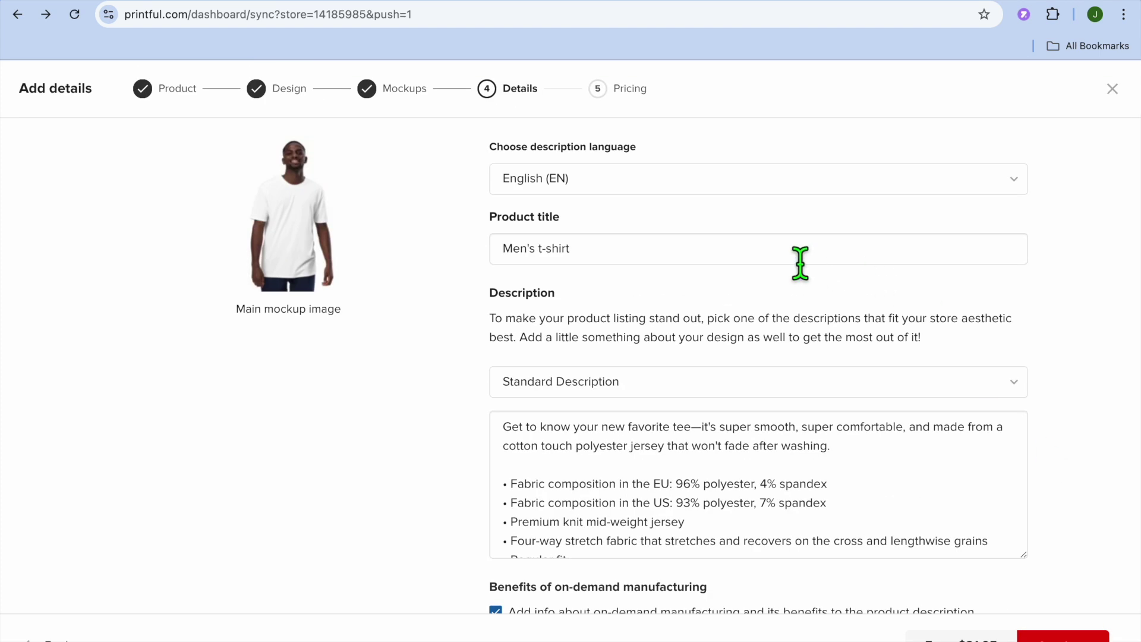
pyautogui.click(717, 263)
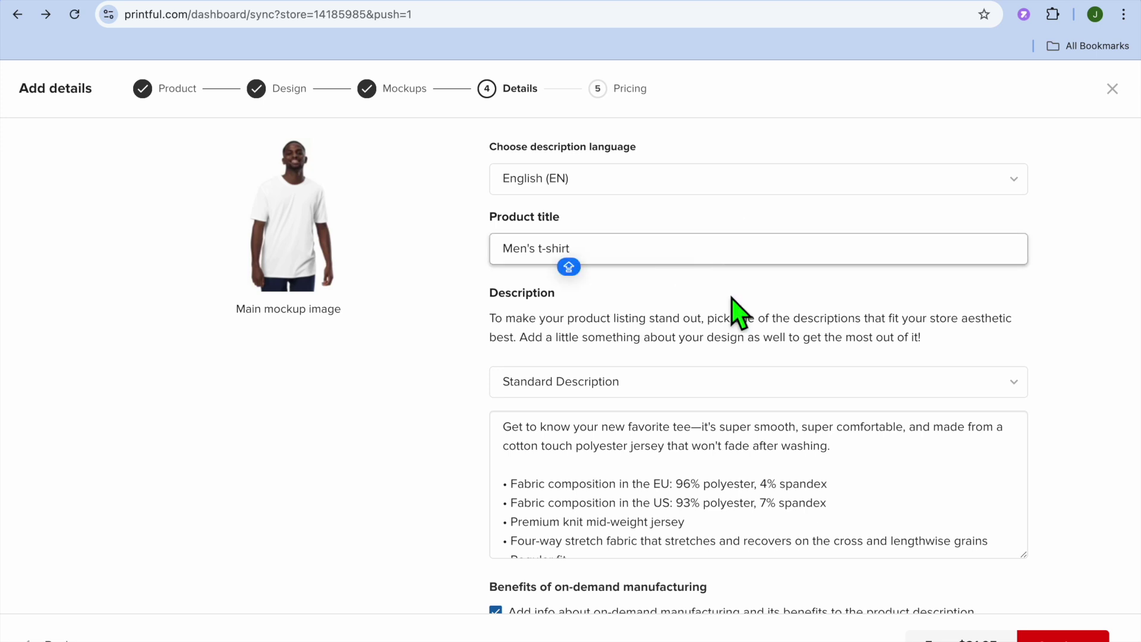
pyautogui.scroll(-2, 765, 438)
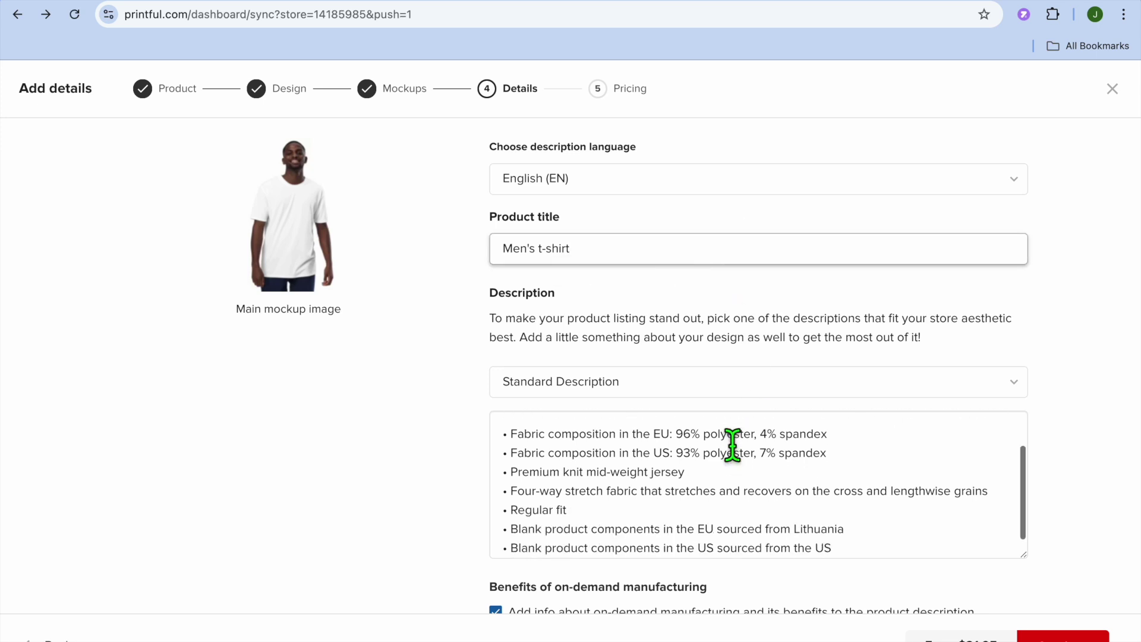
pyautogui.scroll(-7, 1114, 441)
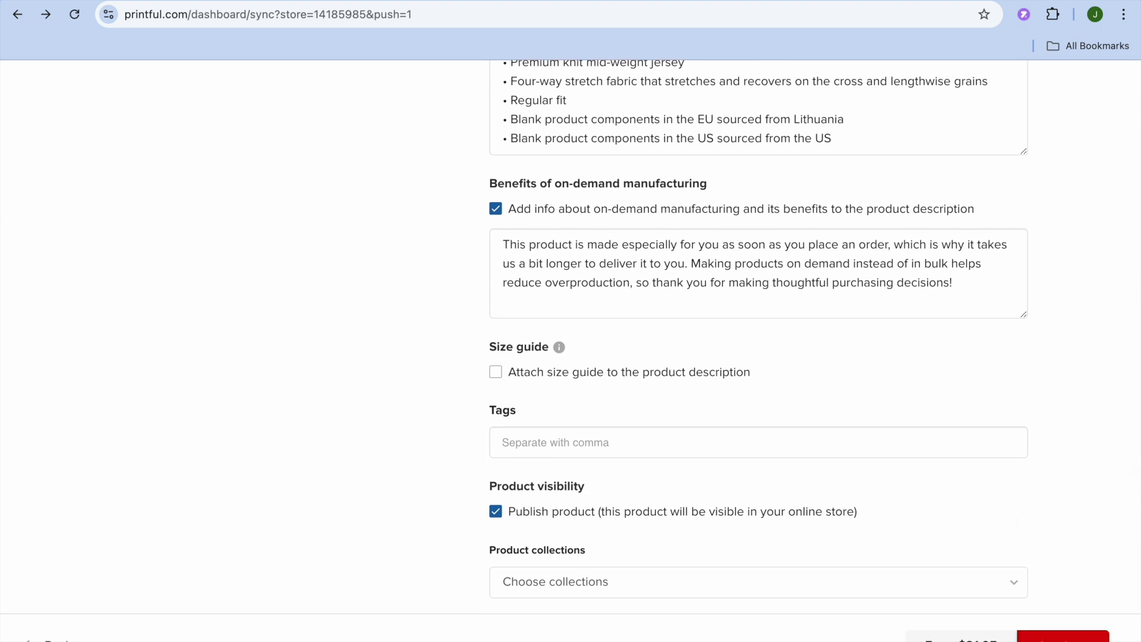
pyautogui.click(1064, 637)
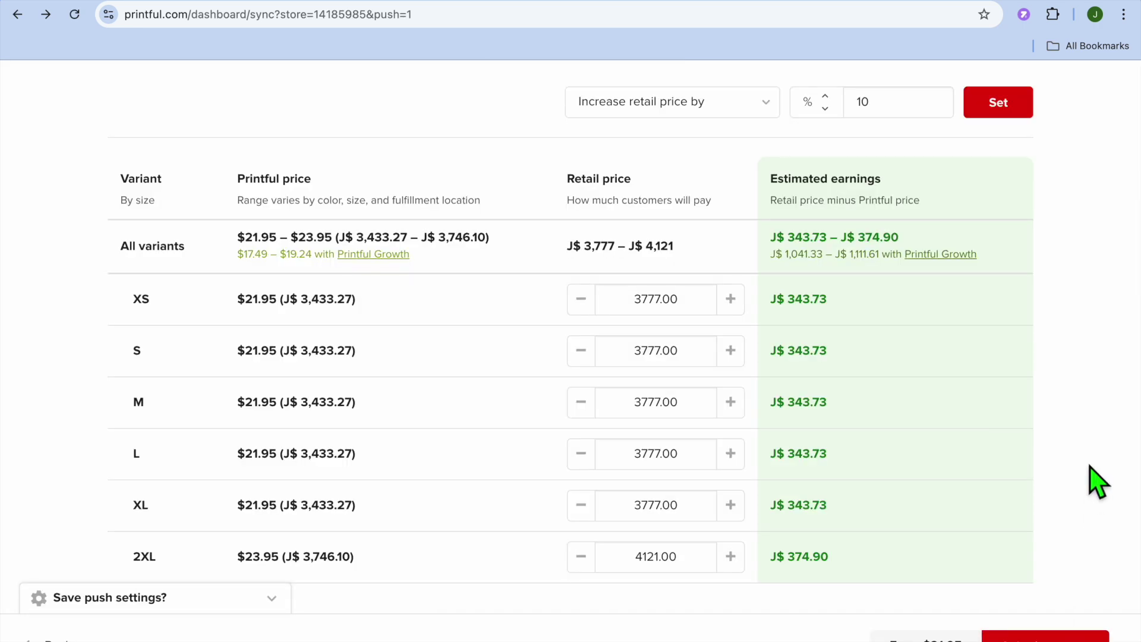
# Accept retail prices of J$ 3,777 (XS–XL) and J$ 4,121 (2XL) and submit to store
pyautogui.scroll(5, 1098, 483)
pyautogui.scroll(-5, 1099, 483)
pyautogui.scroll(1, 657, 315)
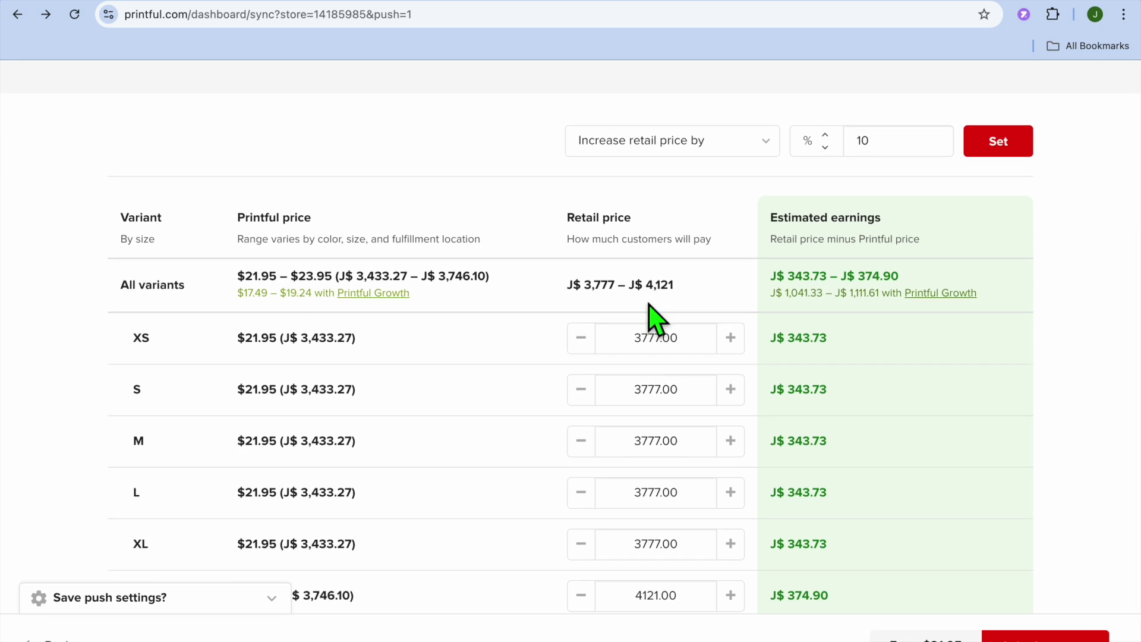
pyautogui.scroll(-1, 657, 321)
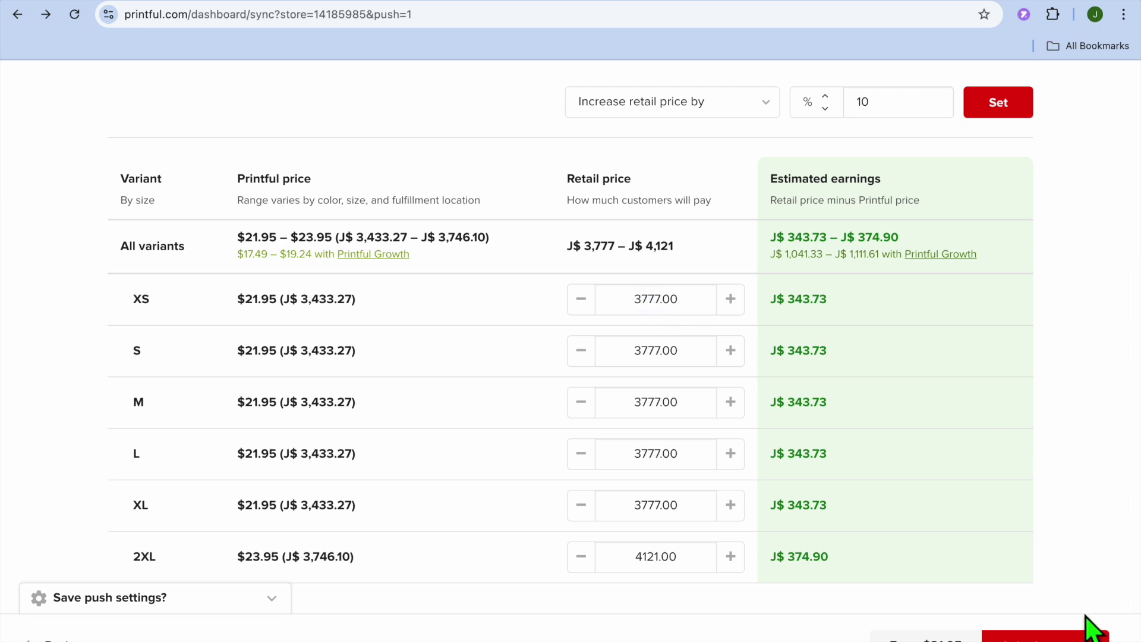
pyautogui.click(1062, 640)
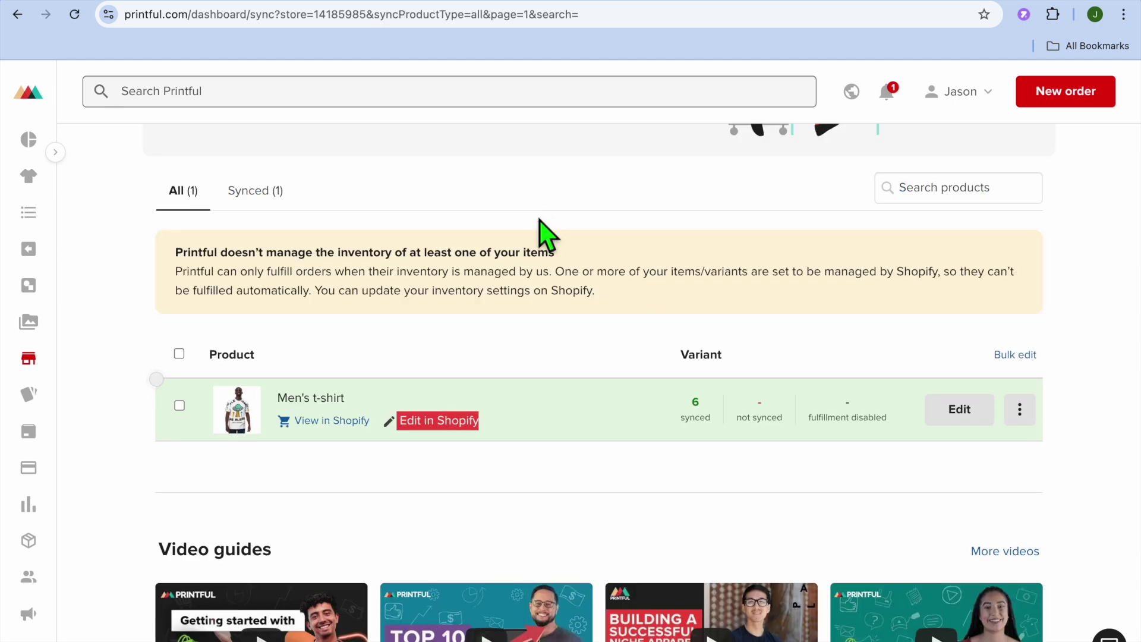
# Open the synced Men's t-shirt in the Shopify admin with Edit in Shopify
pyautogui.click(447, 422)
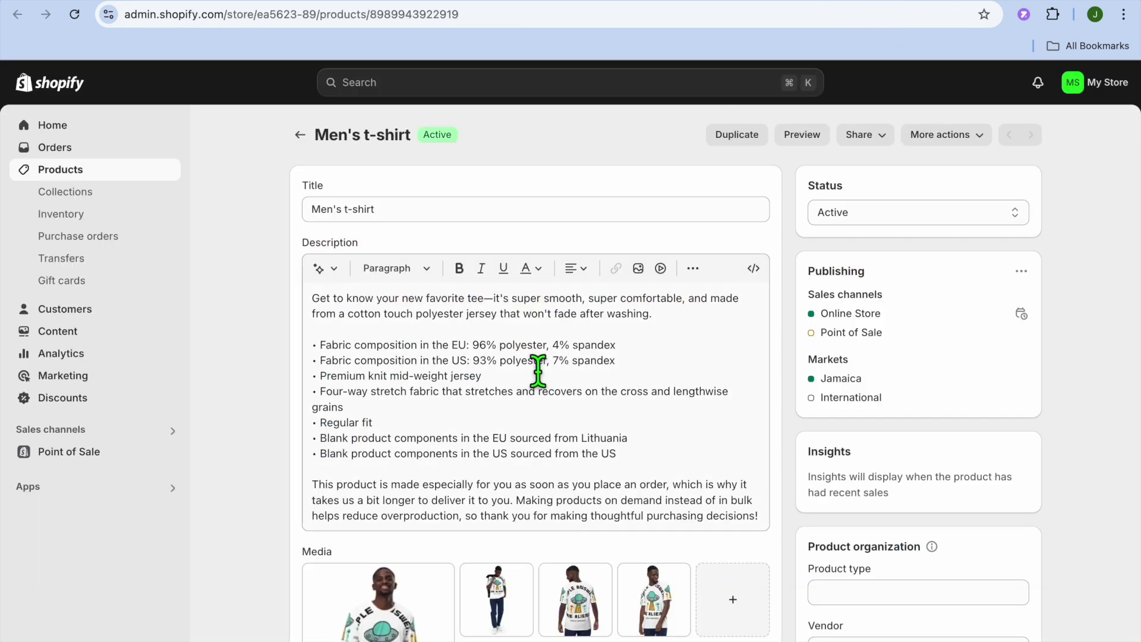
pyautogui.click(804, 144)
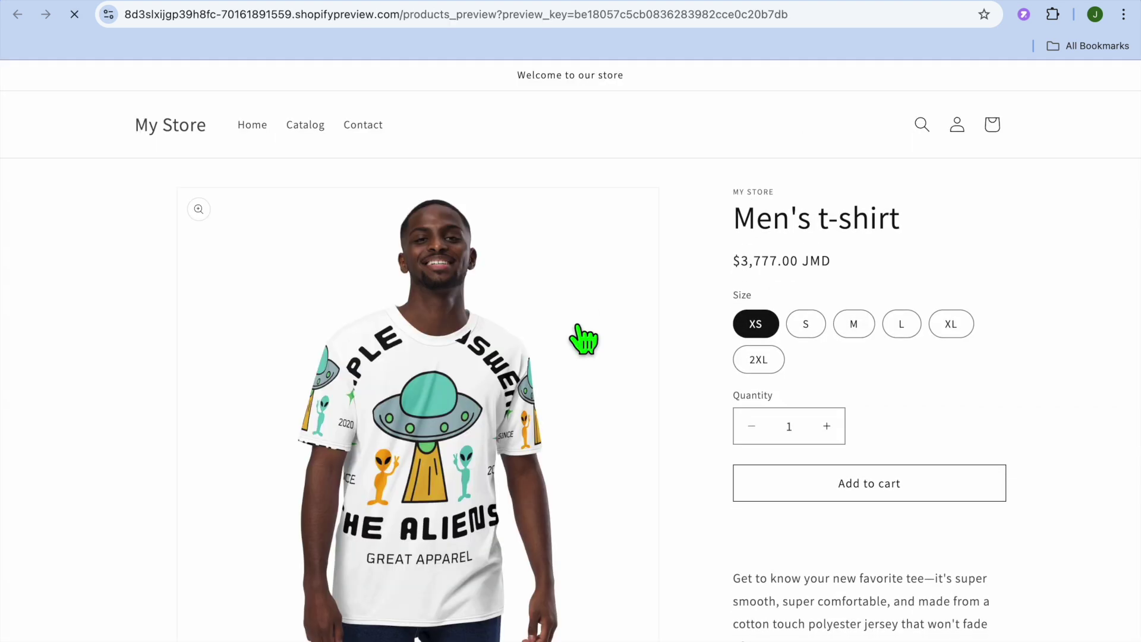
pyautogui.scroll(-6, 584, 340)
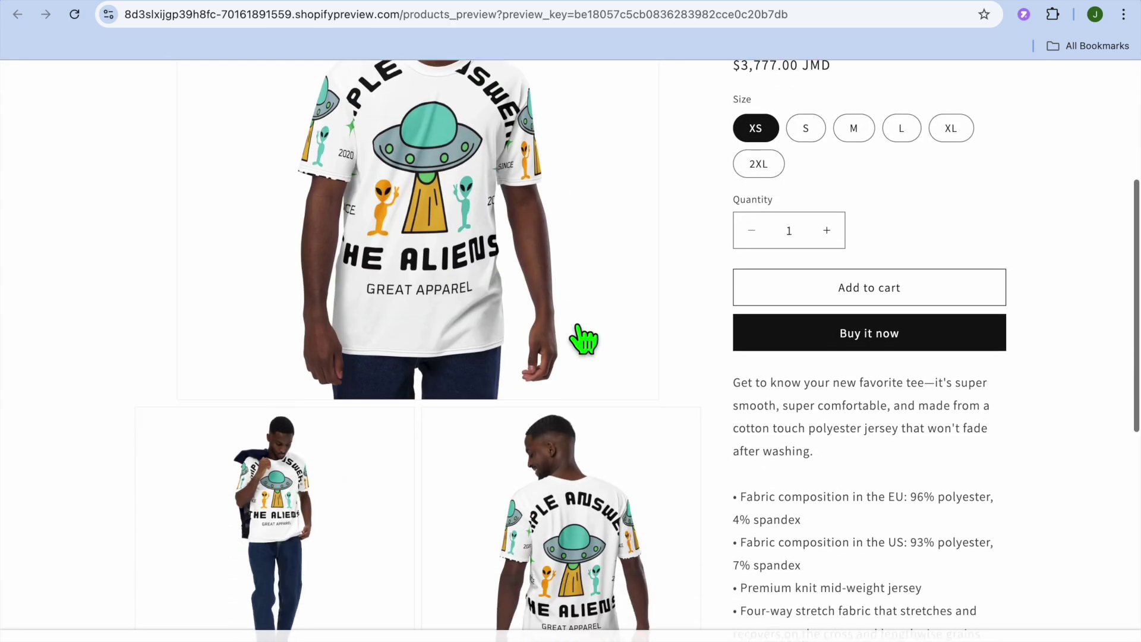
pyautogui.click(569, 390)
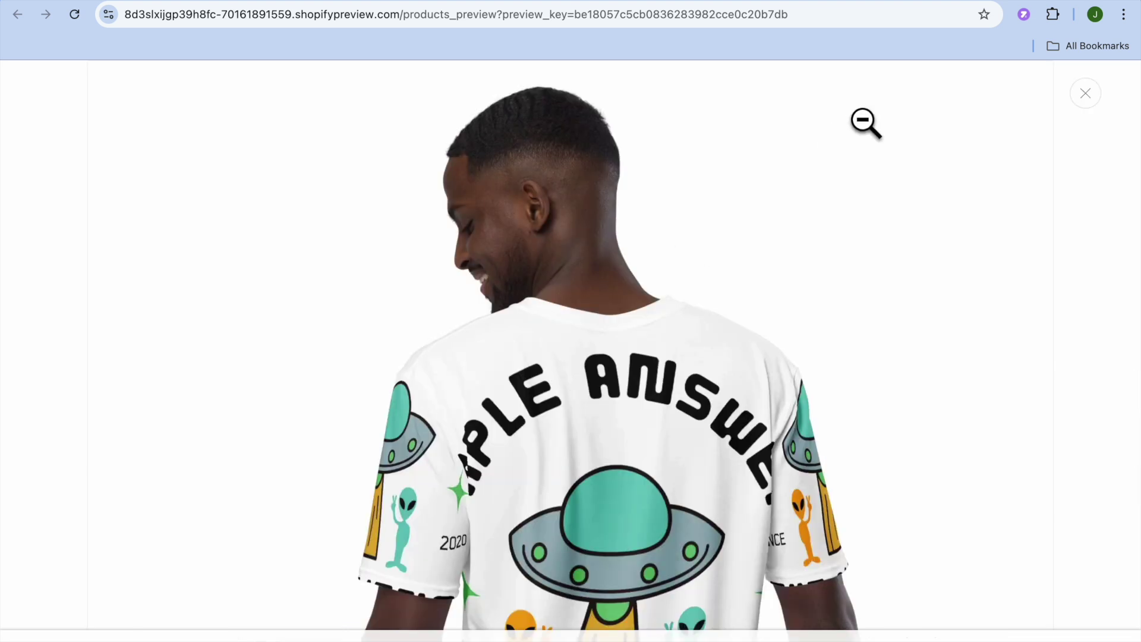
pyautogui.click(943, 7)
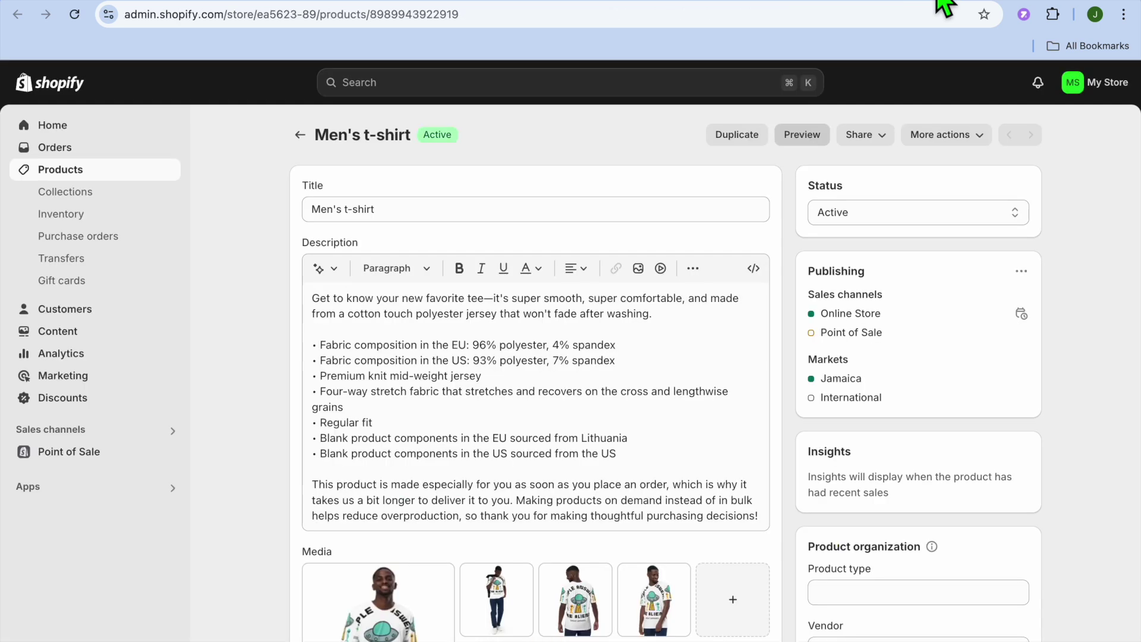